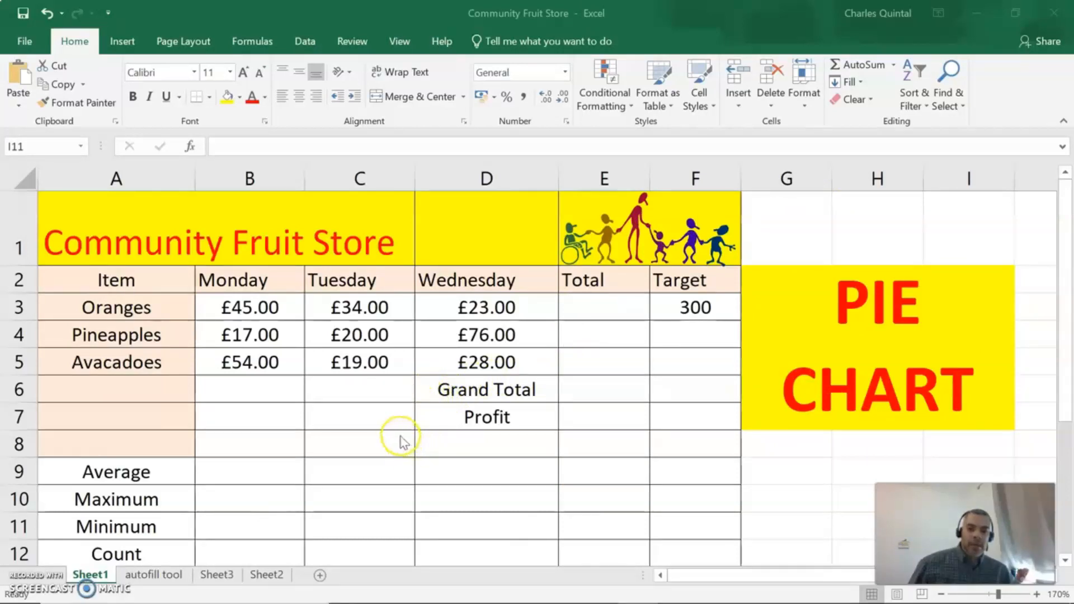
- Open the recommended charts for the item names and Monday sales in A2:B5
click(148, 281)
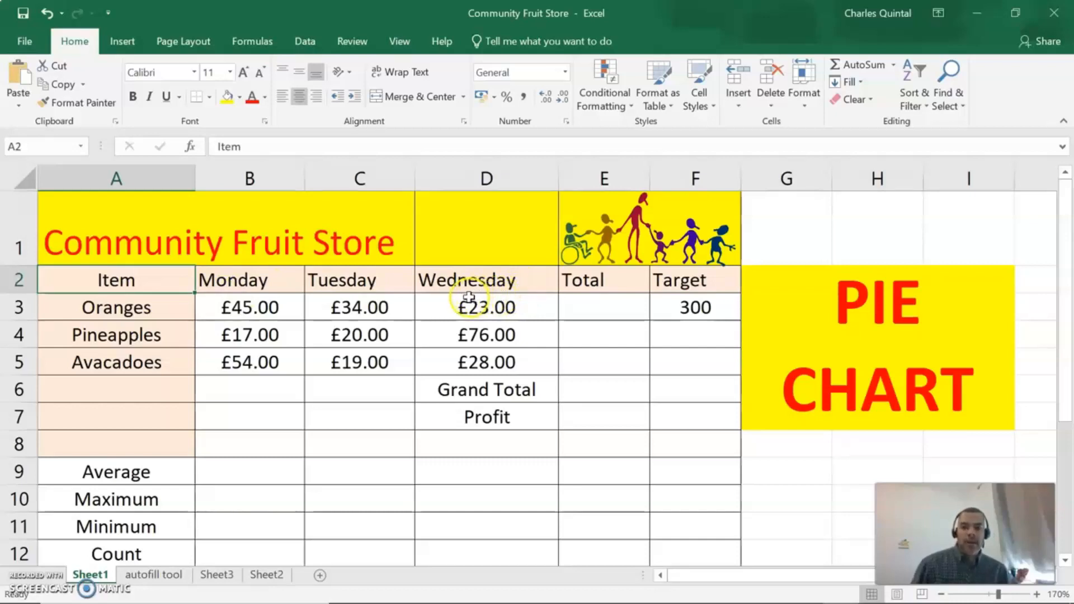
drag(125, 280, 248, 364)
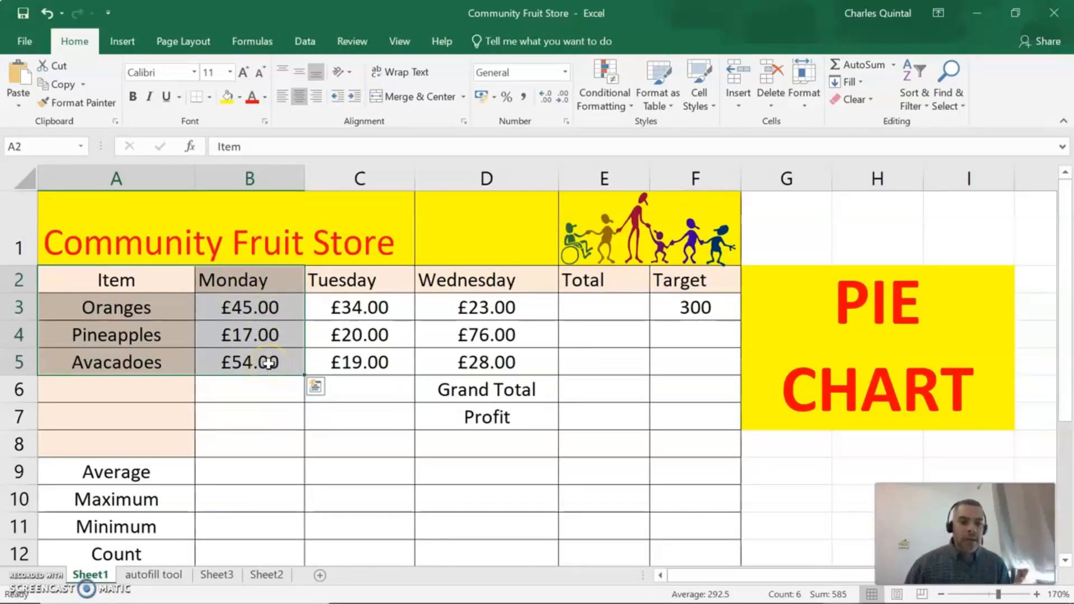
click(638, 588)
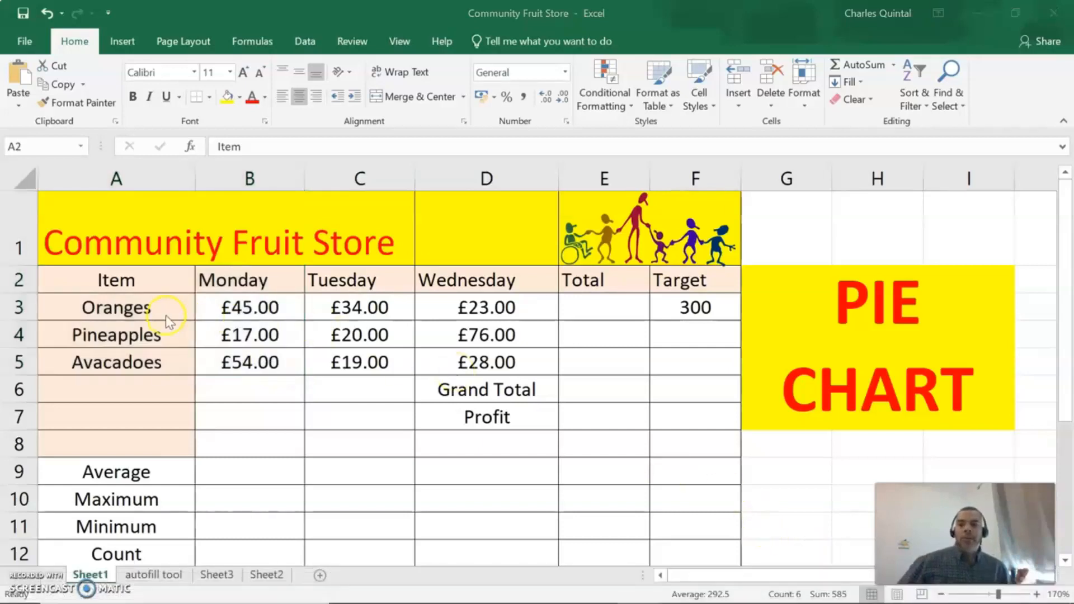
click(157, 284)
drag(147, 281, 241, 364)
click(122, 42)
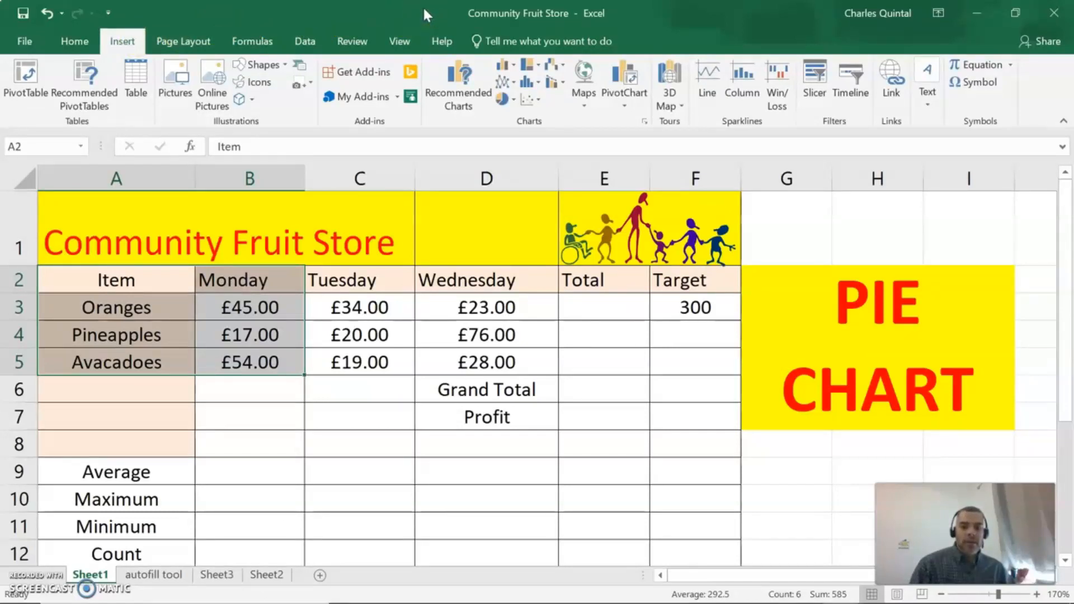
click(463, 76)
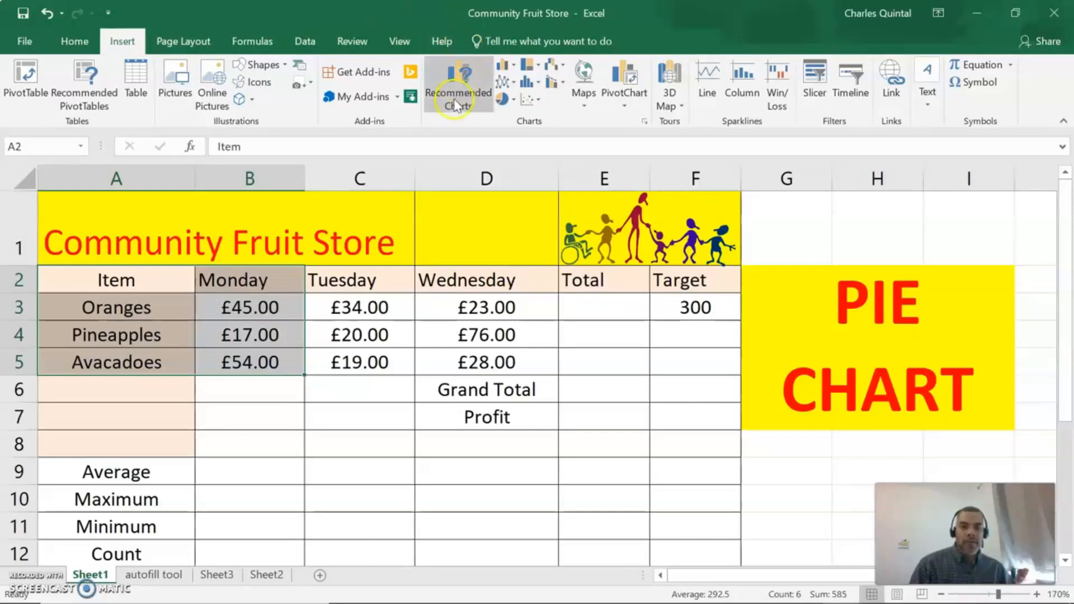
click(459, 94)
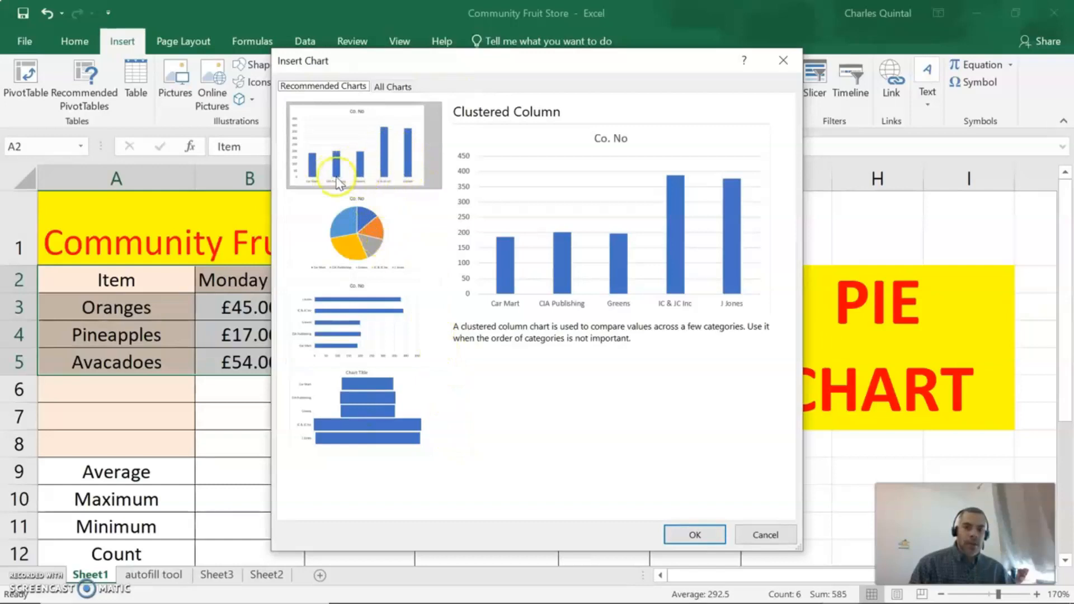
- Preview the recommended pie, clustered bar, funnel and clustered column charts, and close the dialog without inserting one
click(372, 230)
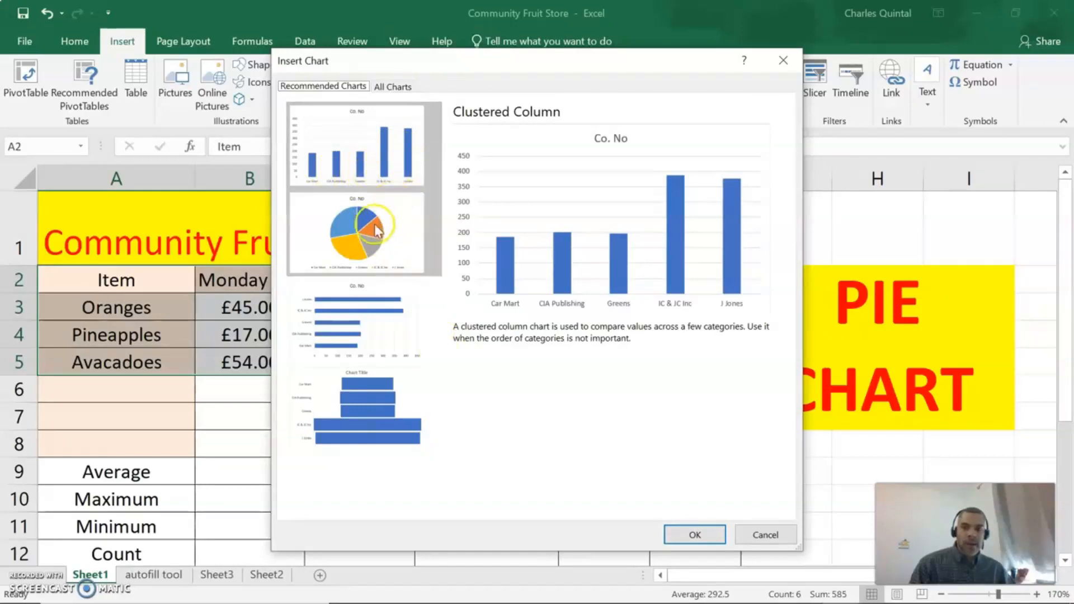
click(372, 336)
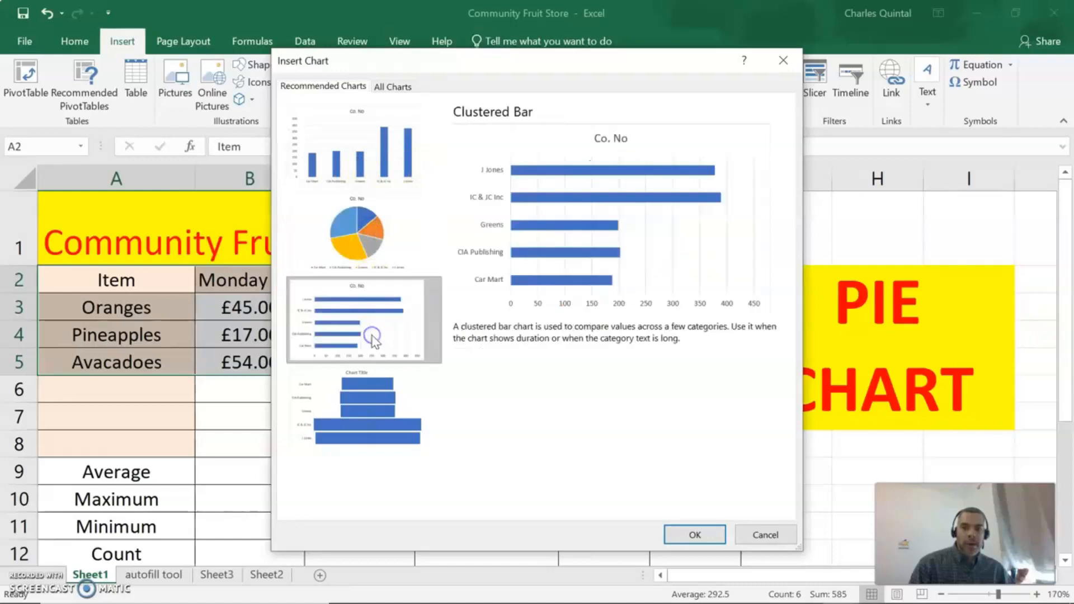
click(384, 398)
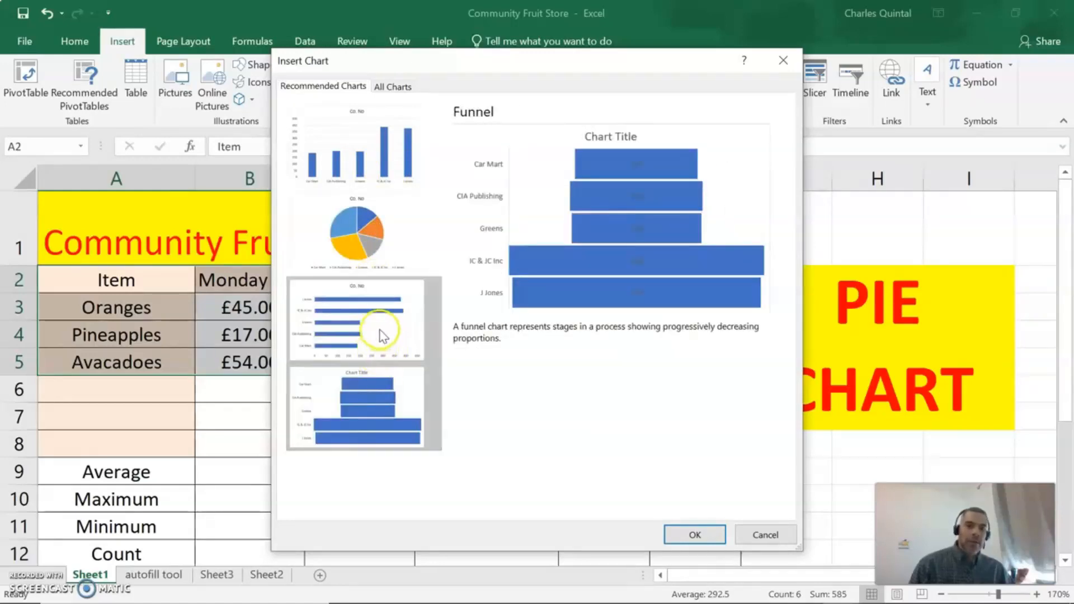
click(380, 336)
click(363, 235)
click(362, 151)
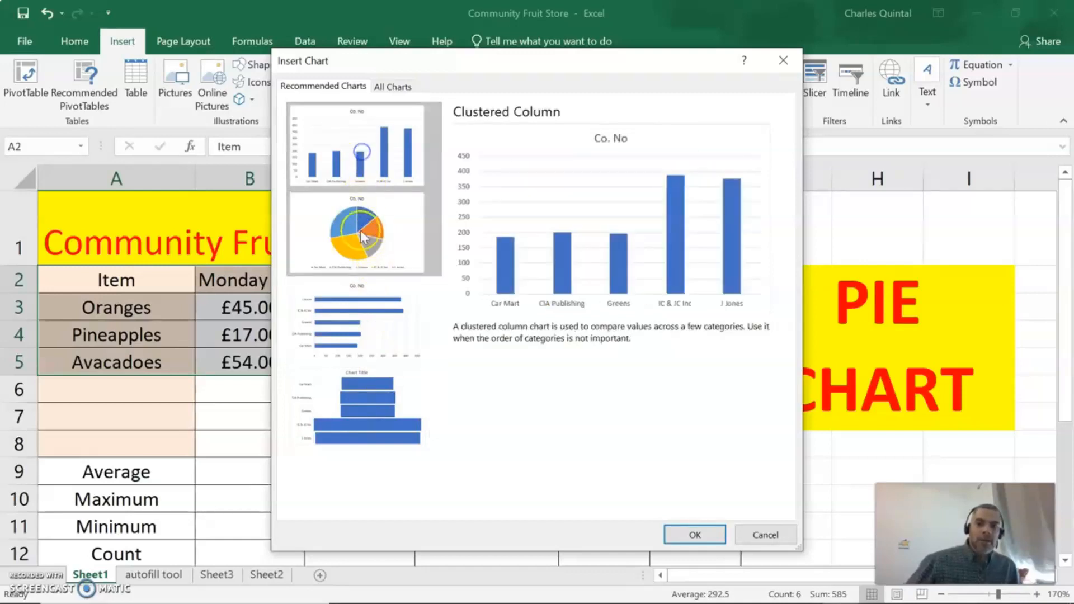
click(362, 237)
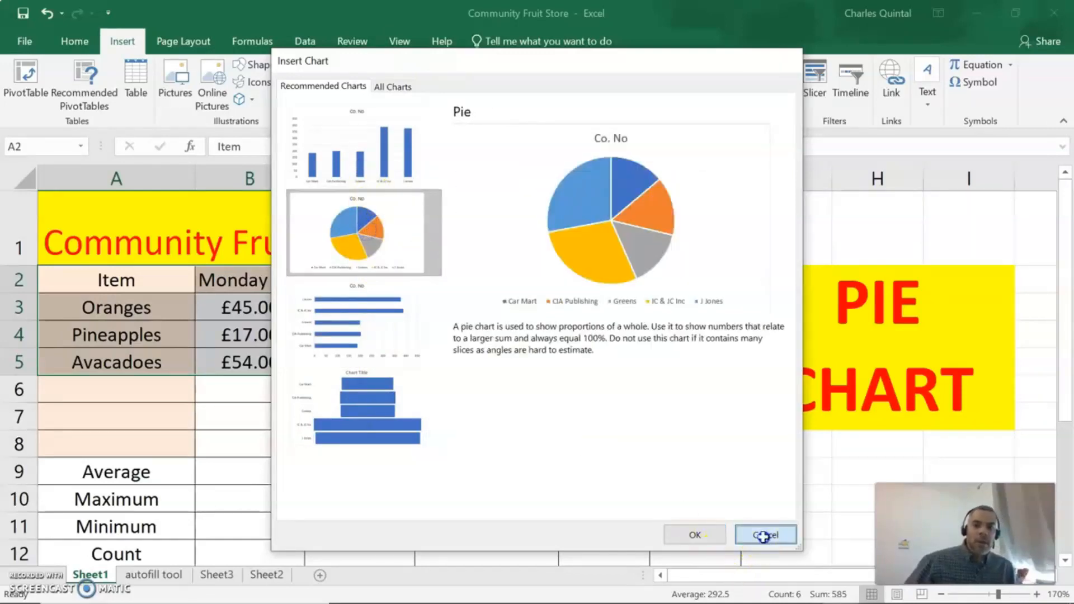
click(763, 537)
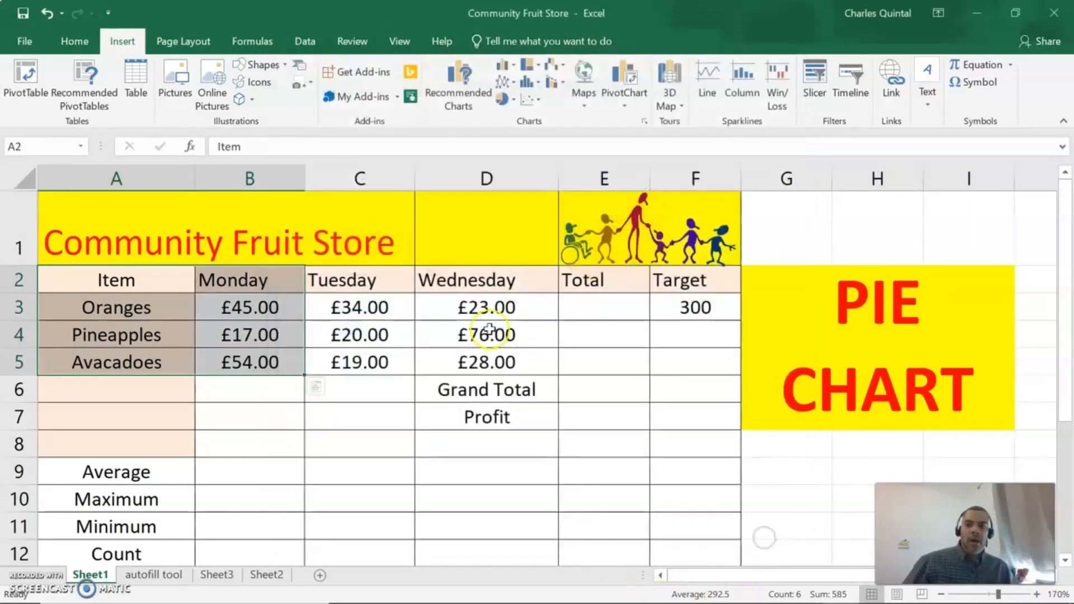
- Insert a 2-D pie chart of the Monday sales, shrink it and reposition it over the table
click(512, 101)
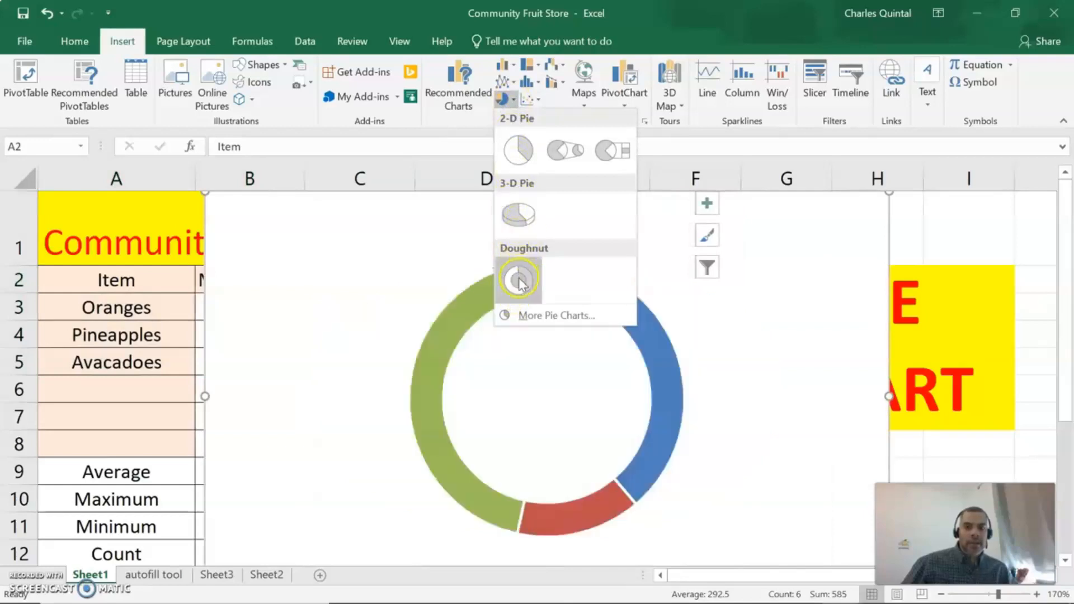
click(525, 158)
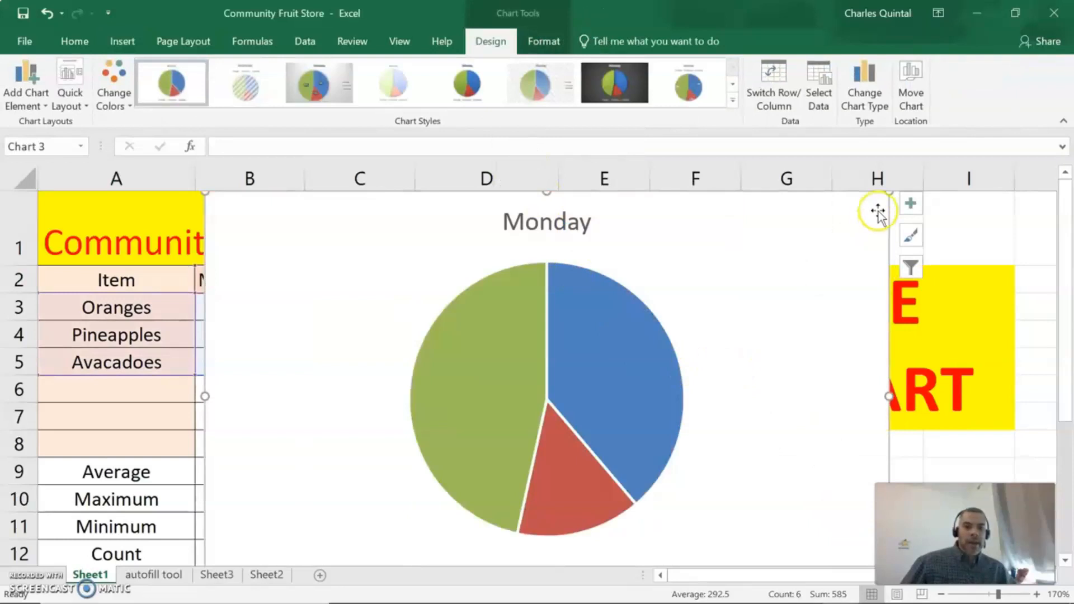
drag(889, 194, 821, 270)
drag(744, 292, 790, 213)
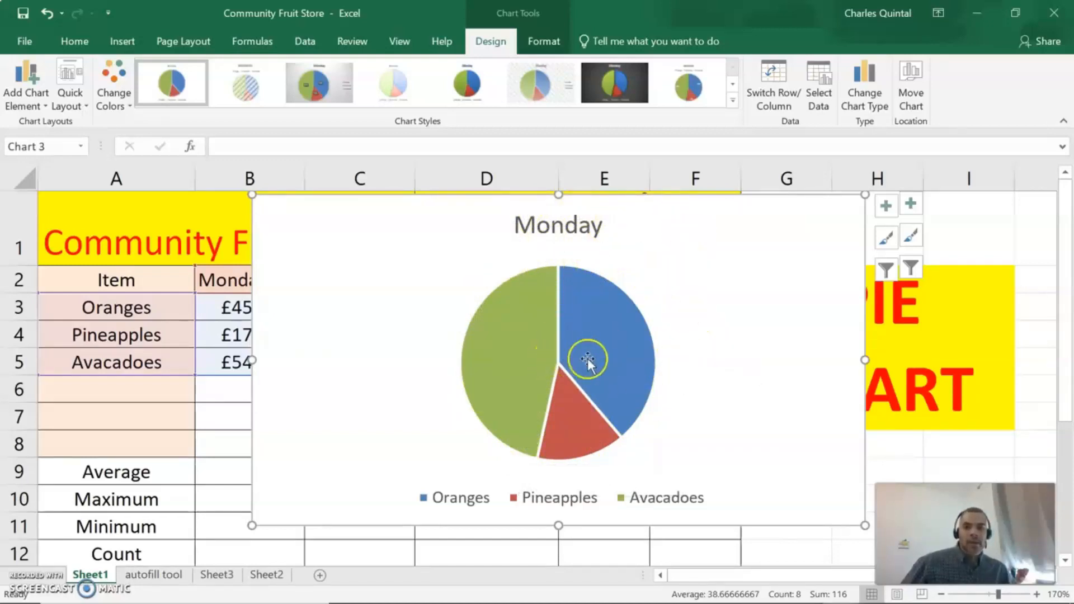
- Add Inside End data labels to the Monday pie chart and delete the chart
mouse_move(593, 336)
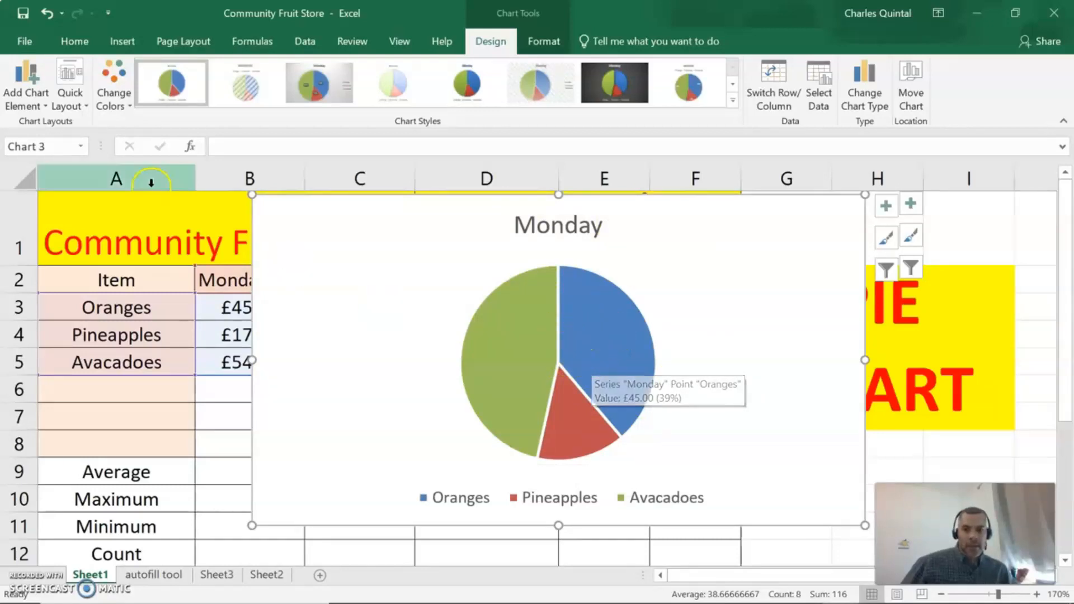
click(39, 108)
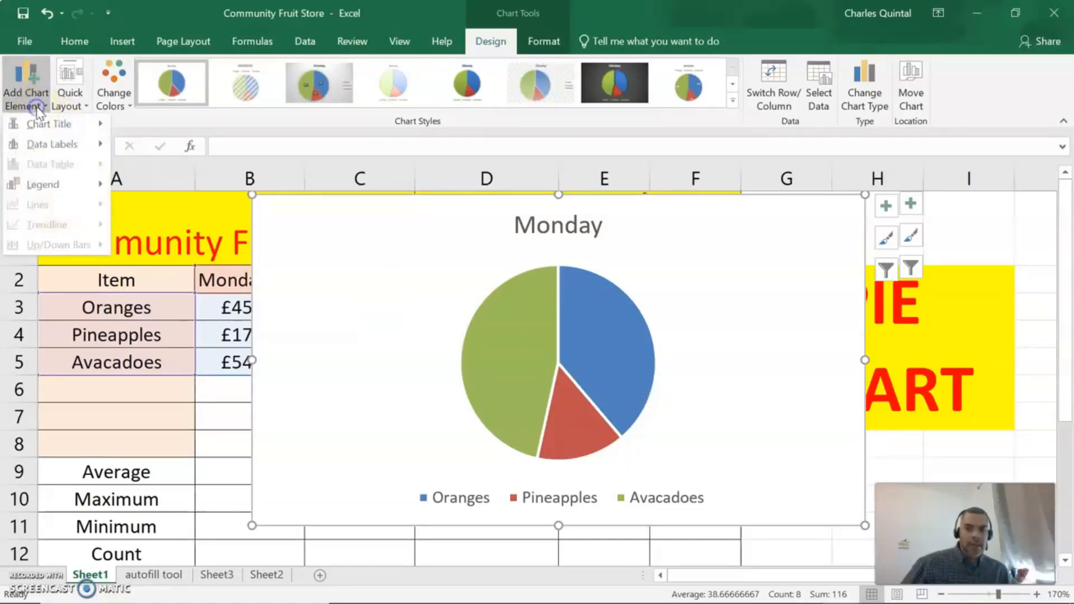
click(45, 145)
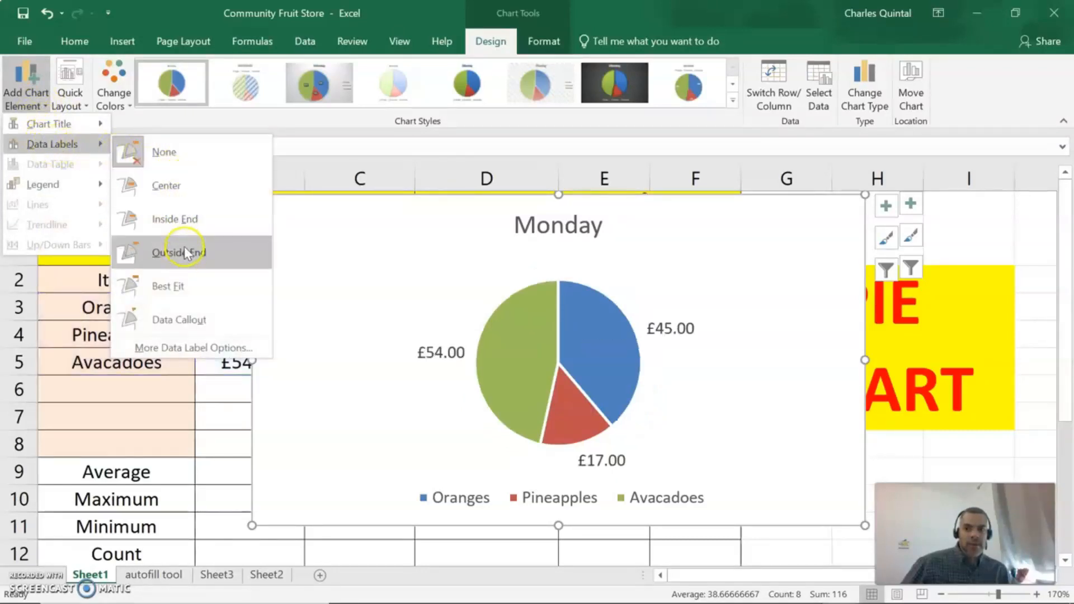
click(185, 220)
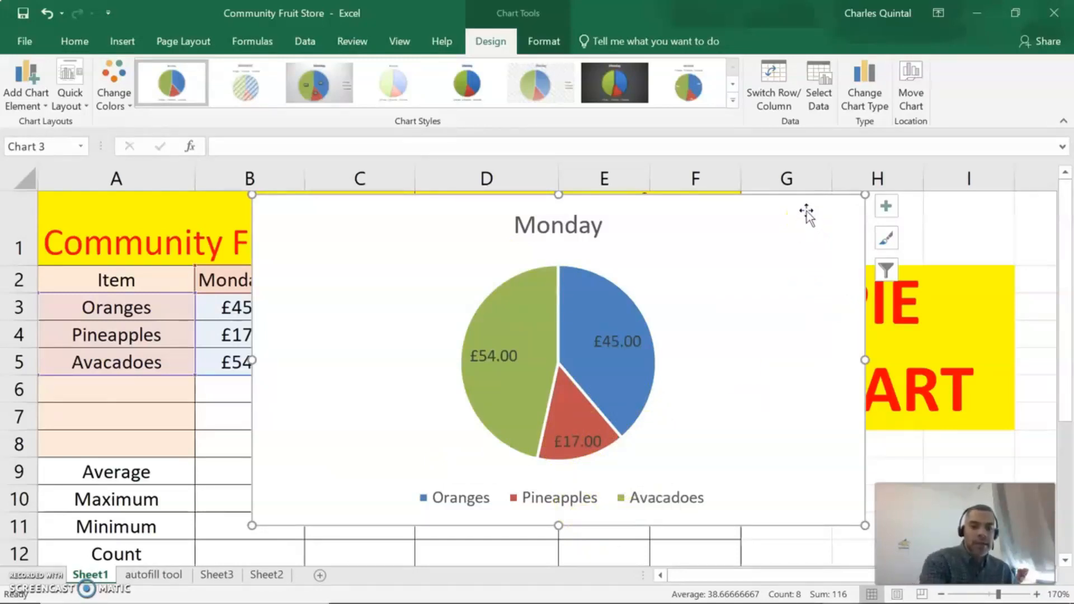
key(Delete)
- Change the text of the large yellow heading beside the table to COLUMN CHART
click(844, 307)
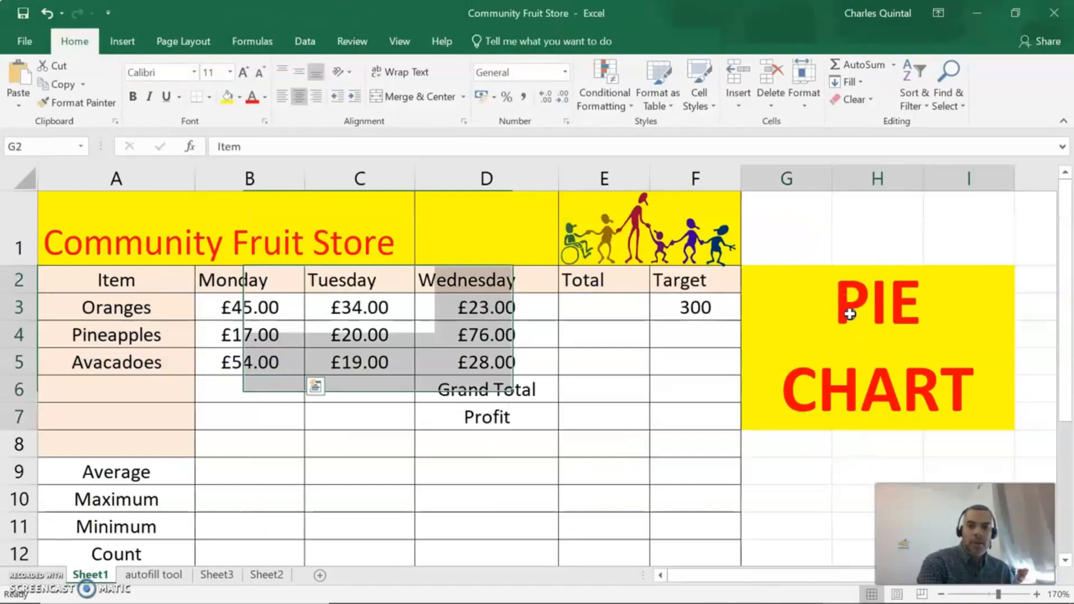
double_click(905, 303)
drag(922, 331, 841, 334)
text(CO)
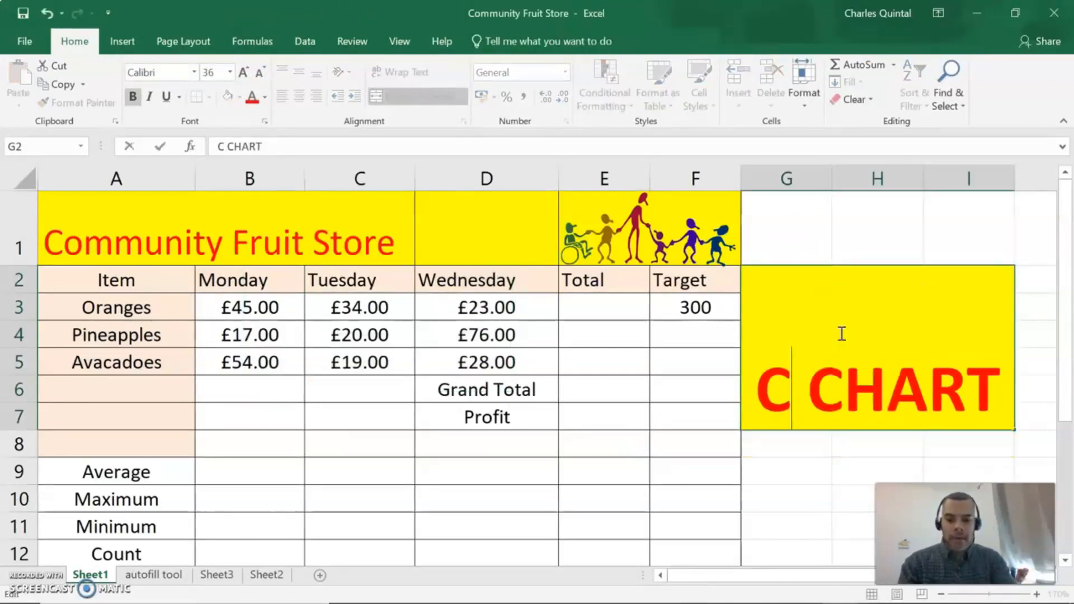
text(LUMN)
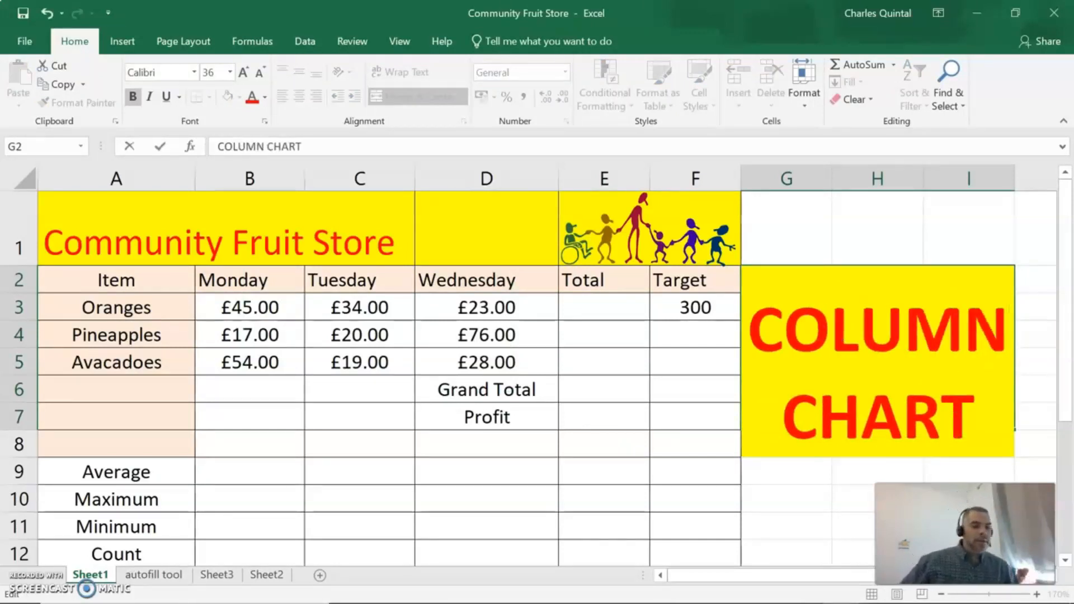
click(839, 505)
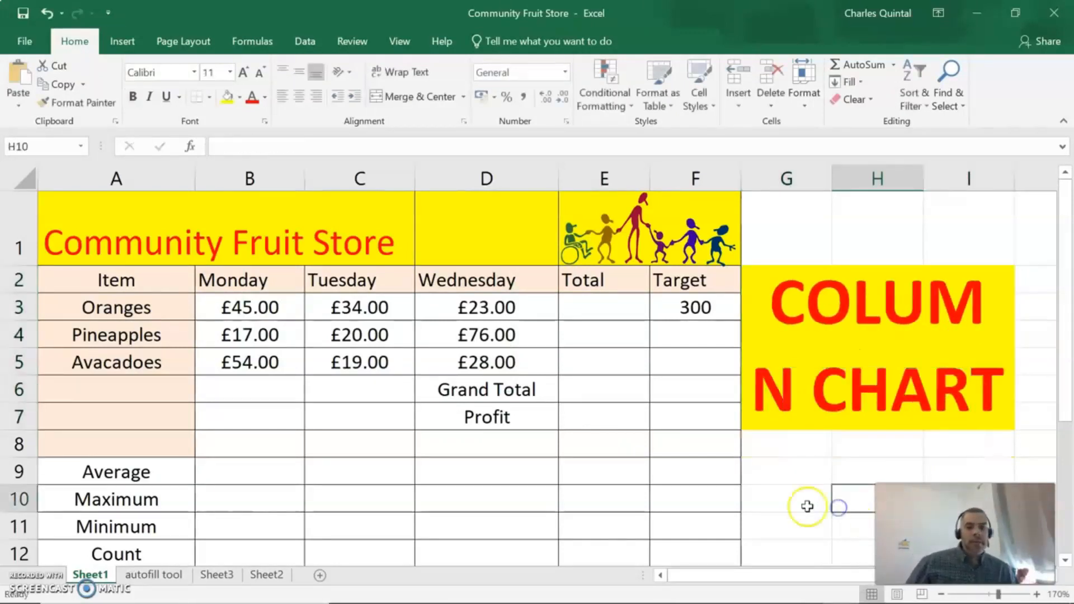
- Reduce the font of the COLUMN CHART heading by one size so each word fits on its own line
click(968, 343)
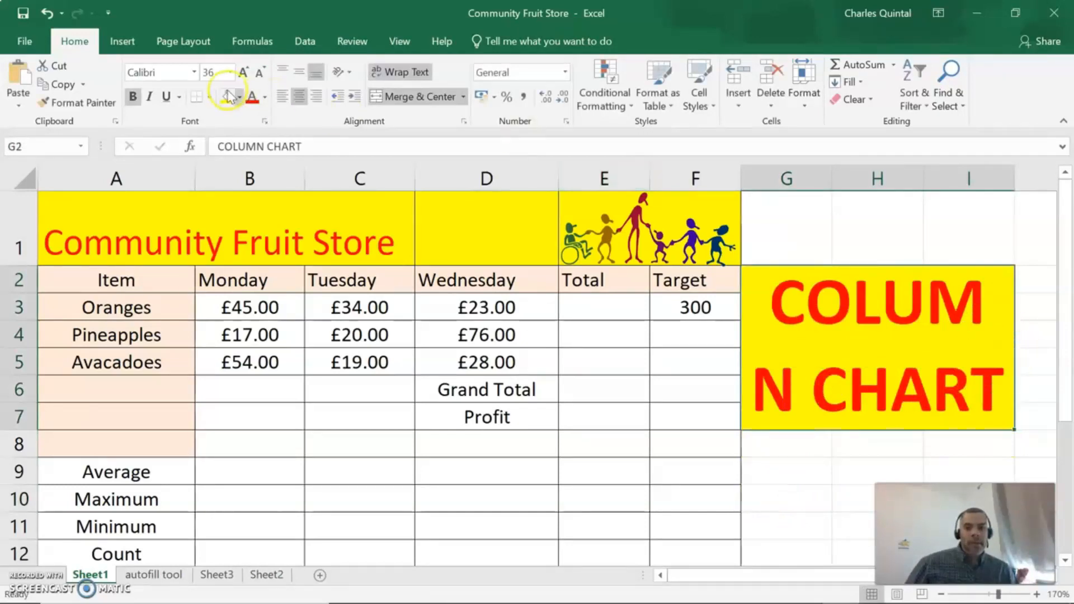
click(258, 78)
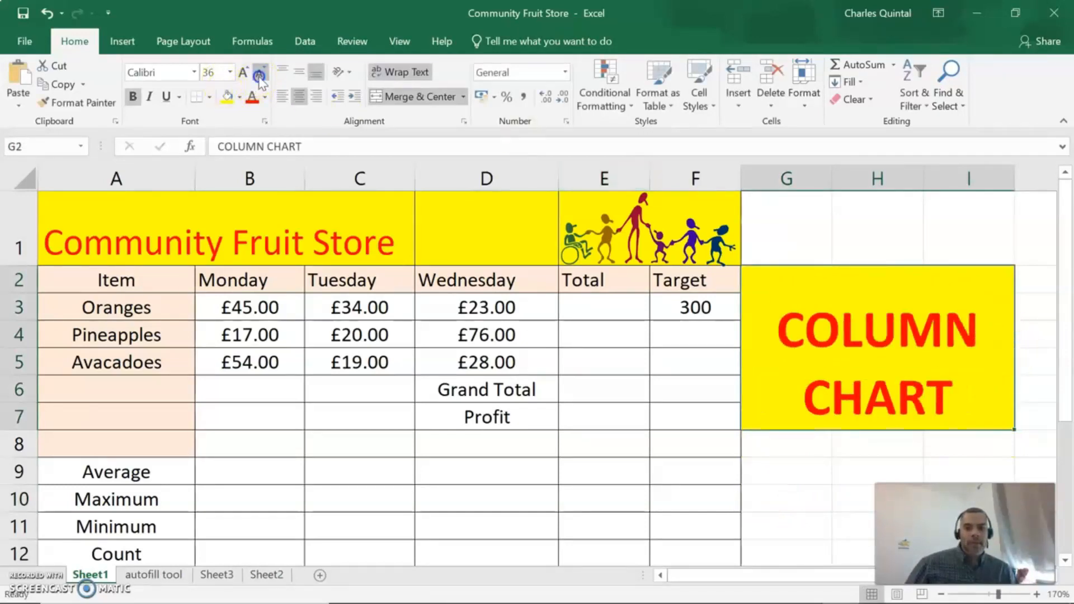
click(694, 494)
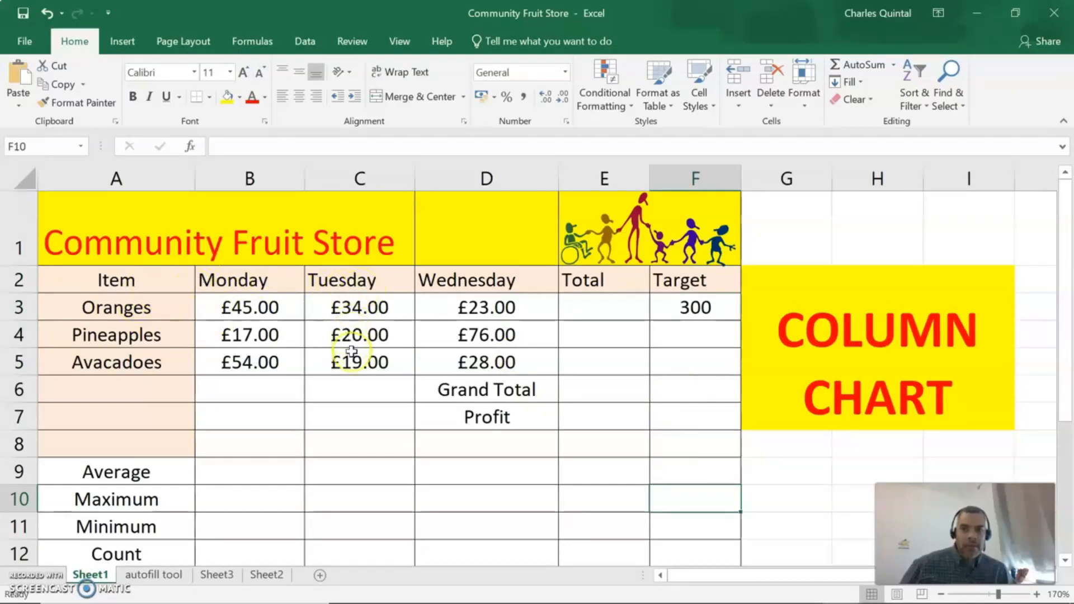
- Insert a 2-D clustered column chart from the item names in A2:A5 and Tuesday sales in C2:C5, and shrink and reposition it
drag(151, 282, 153, 359)
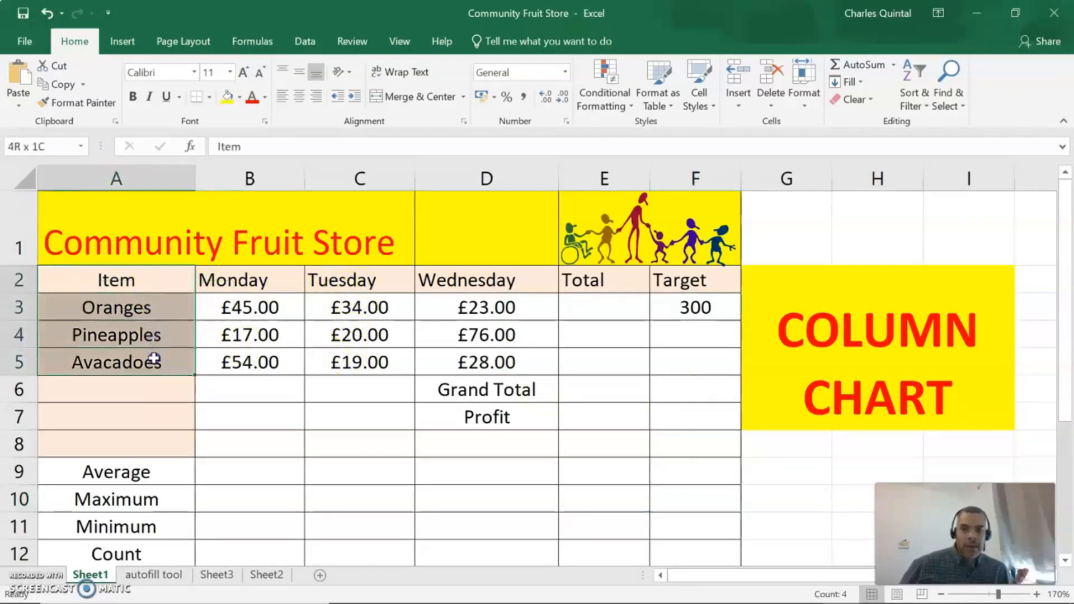
drag(355, 282, 364, 361)
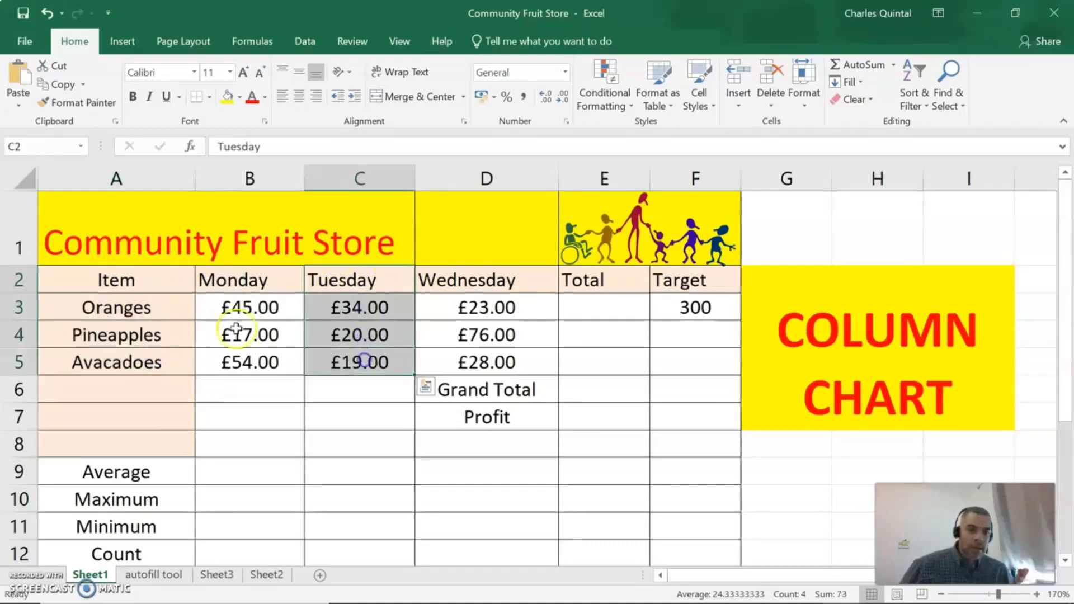
drag(151, 286, 166, 359)
drag(358, 282, 375, 362)
drag(157, 281, 172, 361)
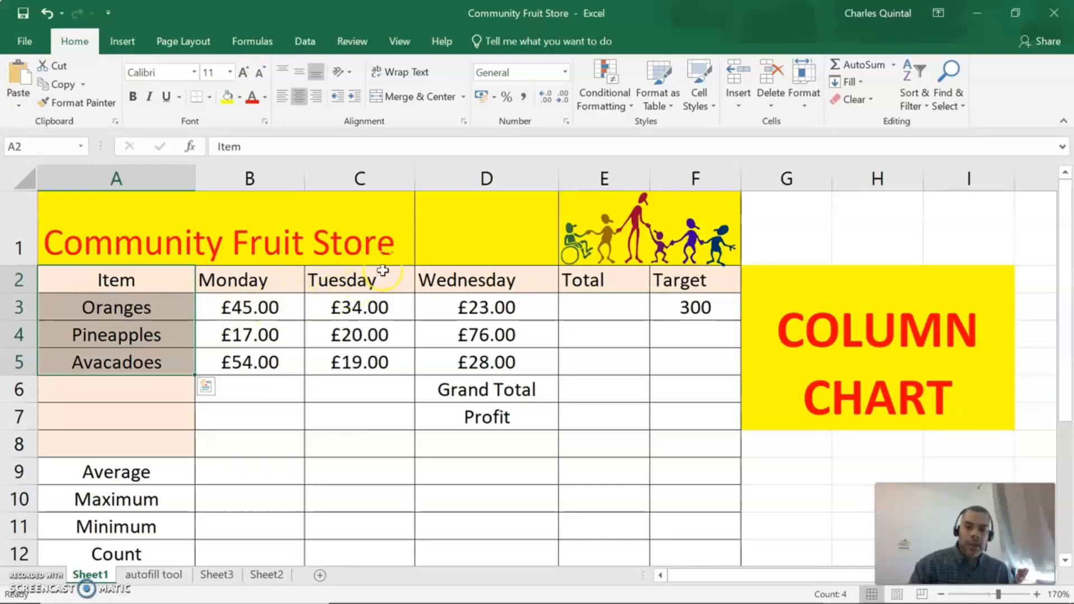
ctrl+drag(347, 277, 357, 364)
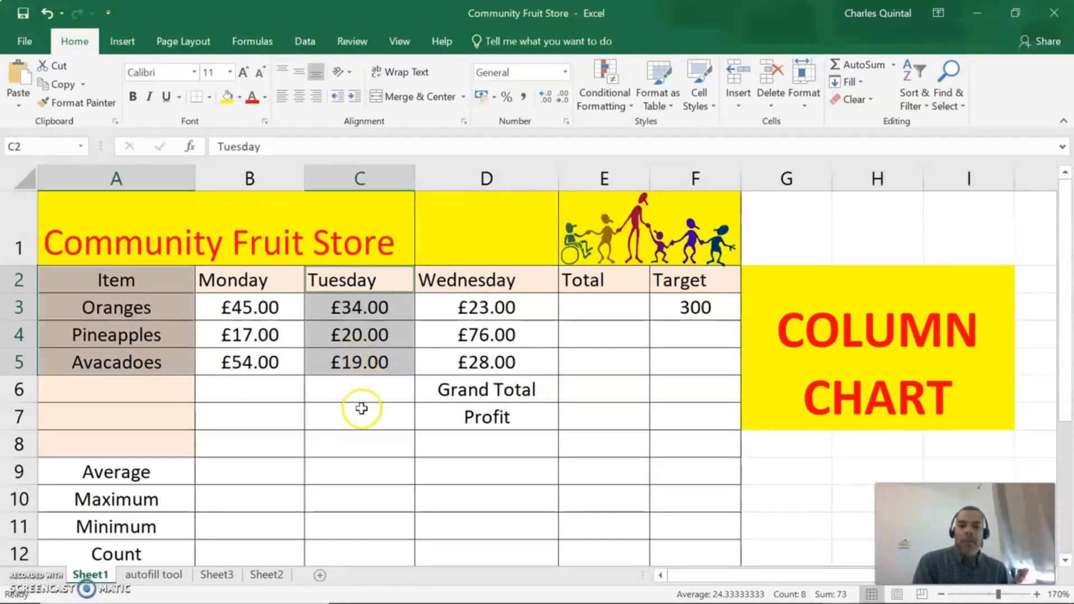
click(123, 41)
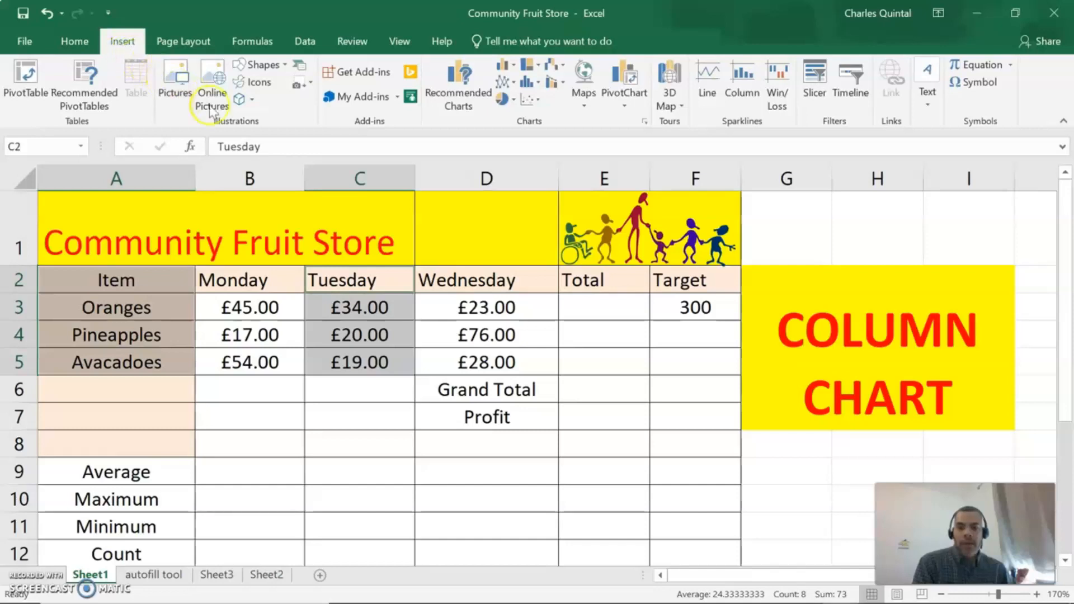
click(508, 71)
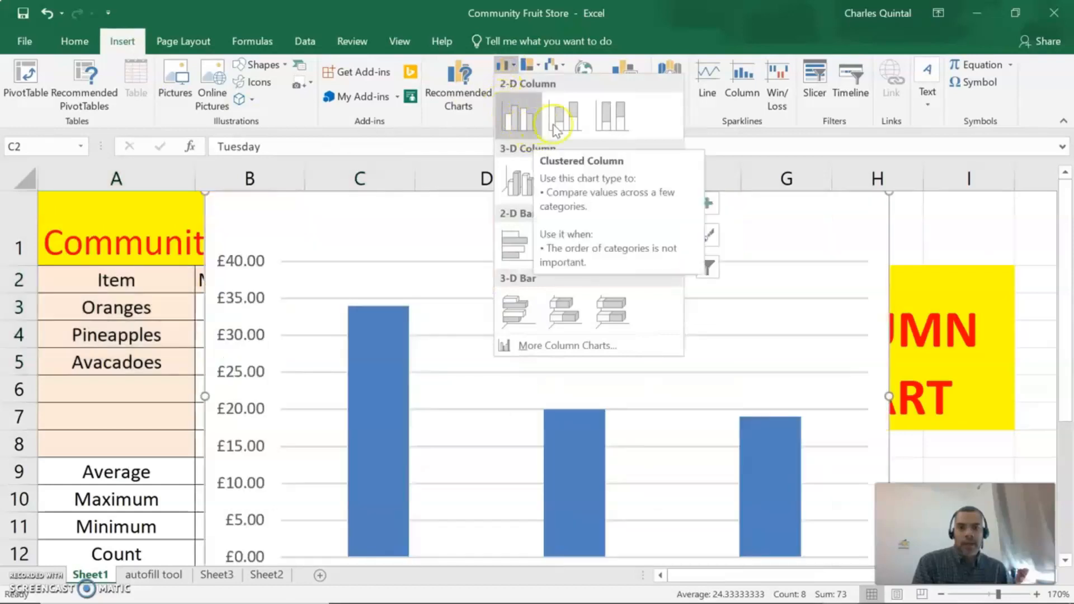
click(518, 117)
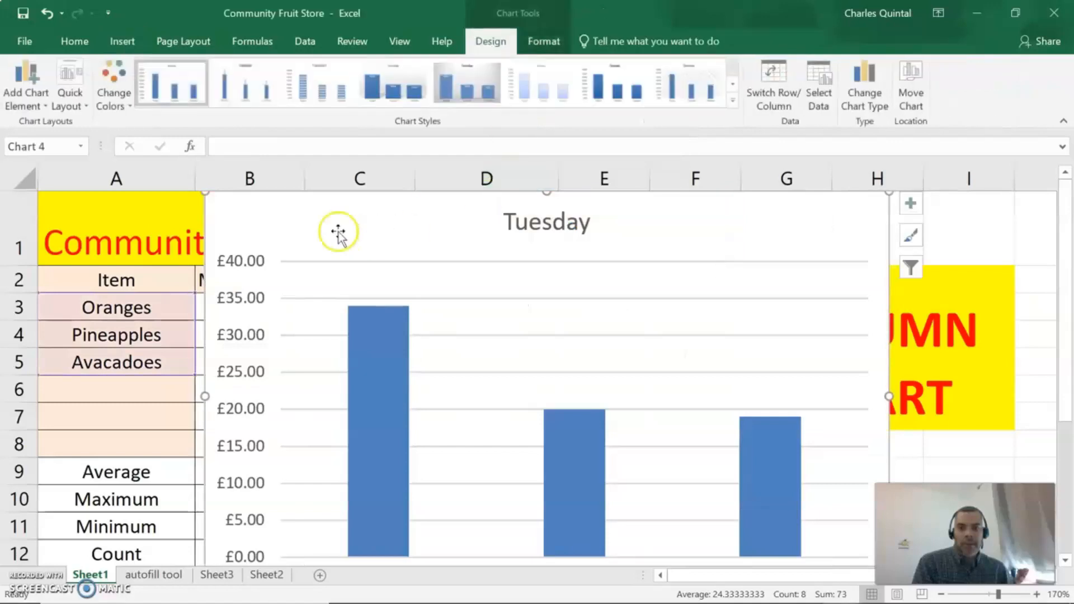
drag(206, 190, 216, 214)
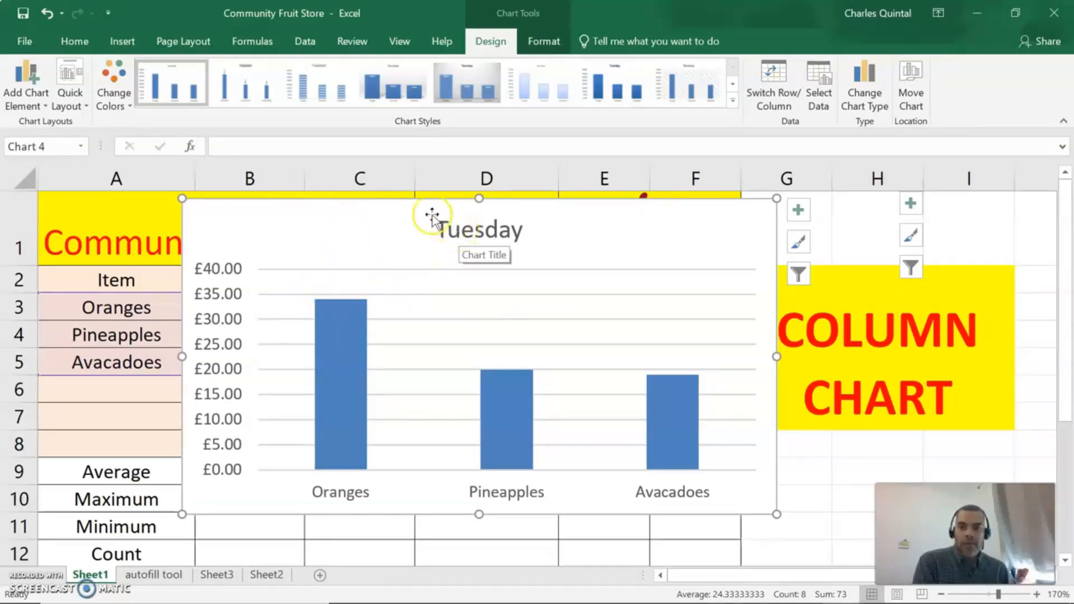
- Add a primary horizontal axis title reading Fruits to the Tuesday column chart
click(24, 93)
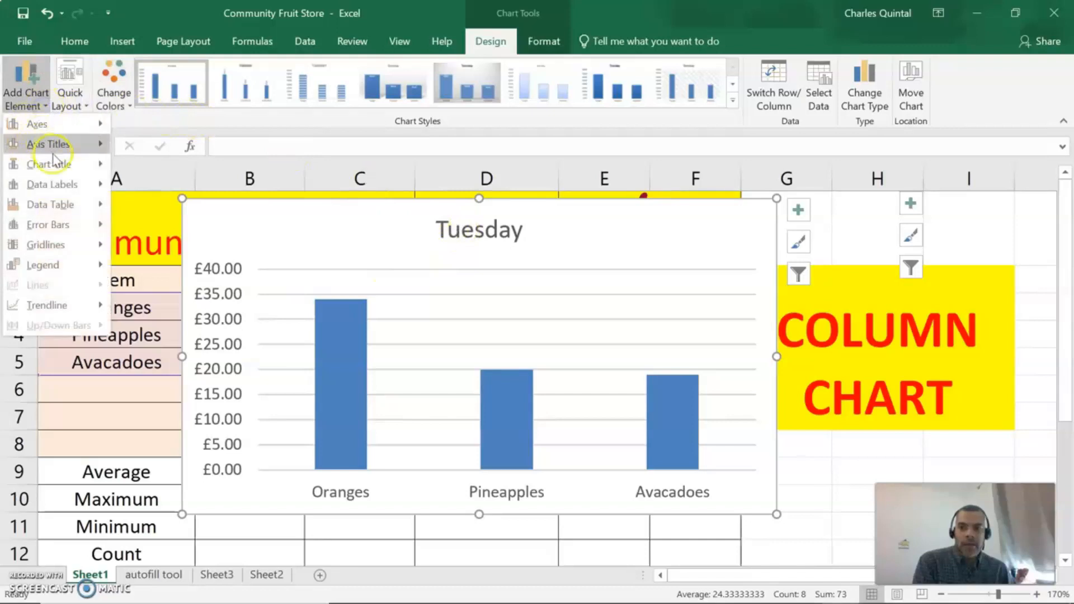
mouse_move(65, 151)
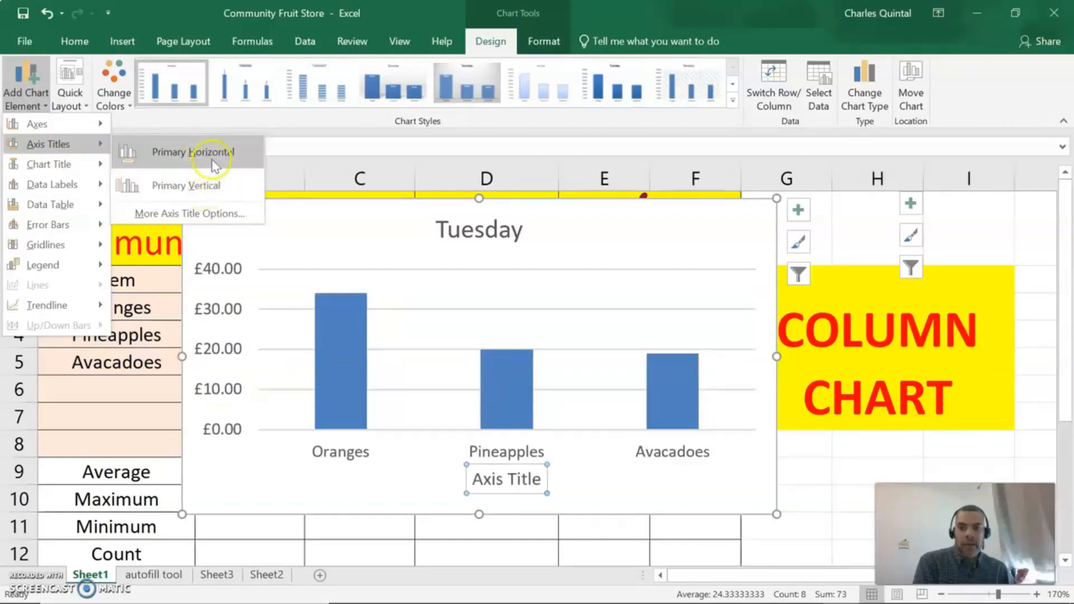
click(193, 151)
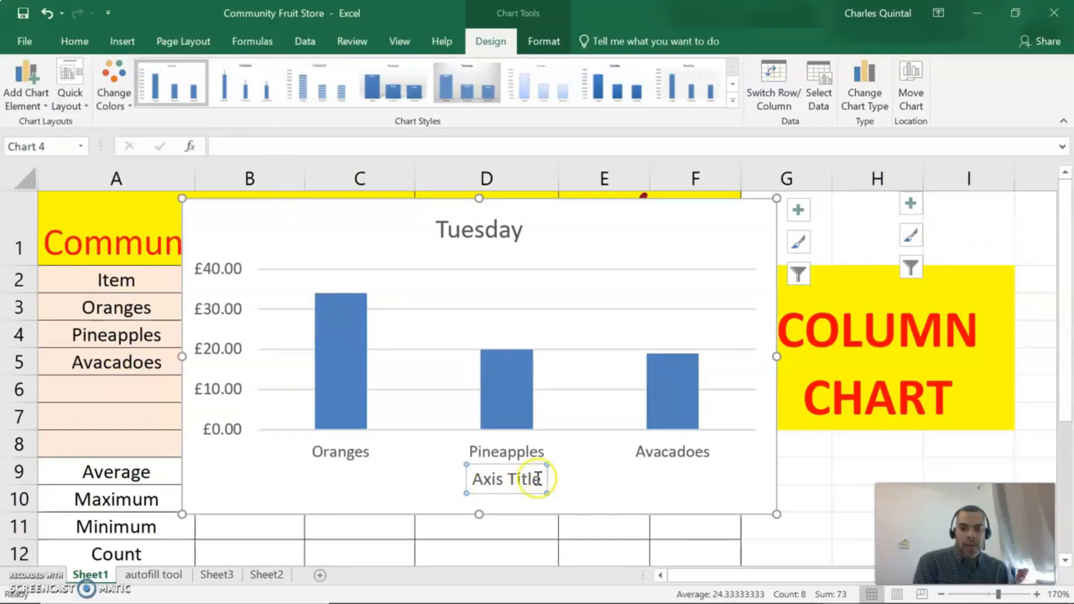
drag(537, 479, 476, 481)
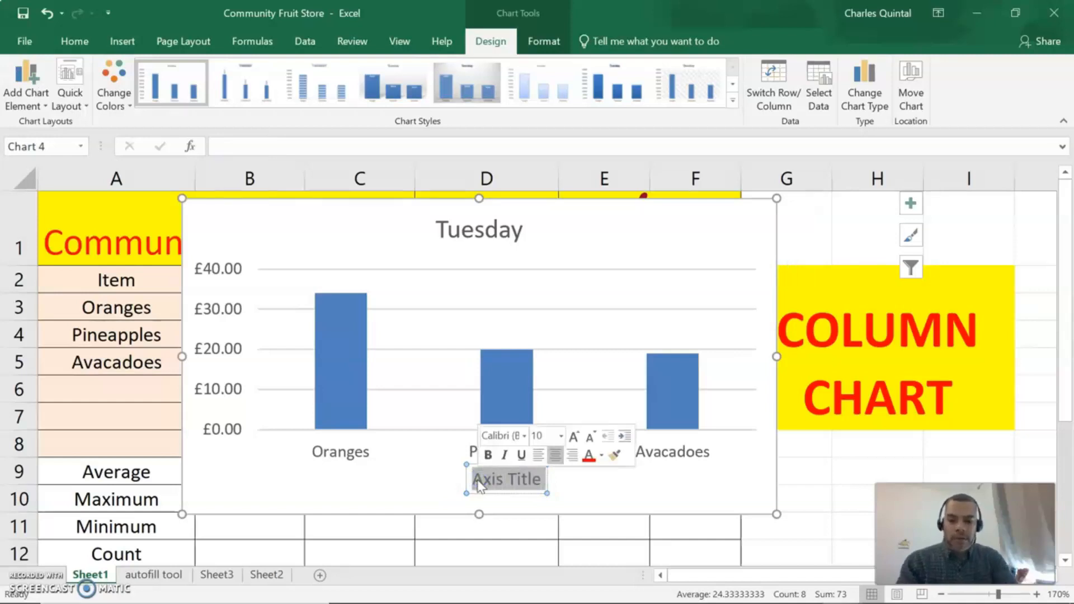
text(Fruits)
- Add a primary vertical axis title reading Income to the Tuesday column chart
click(212, 353)
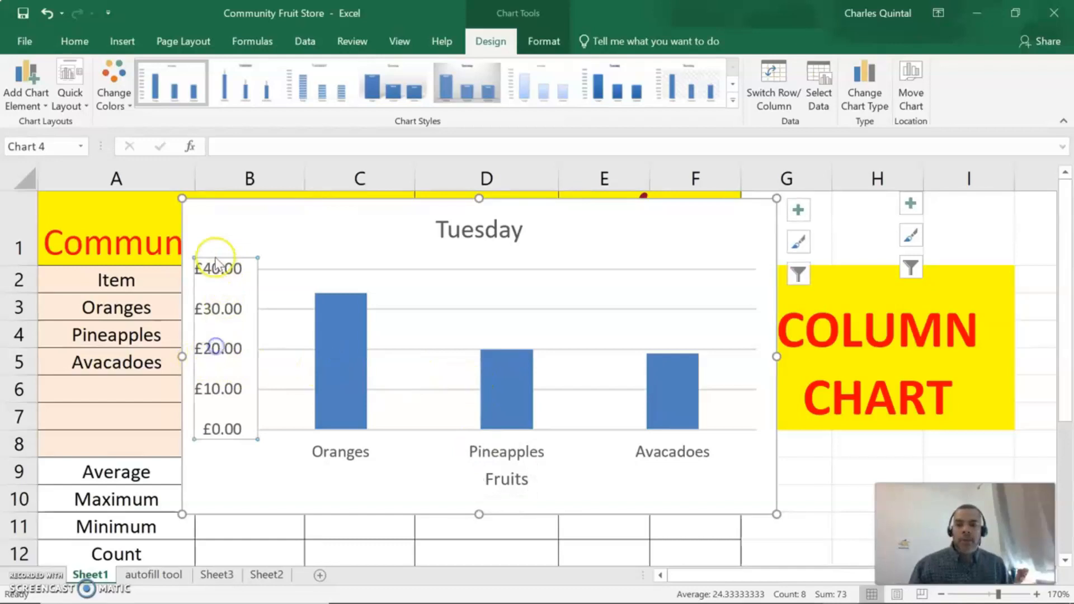
click(39, 106)
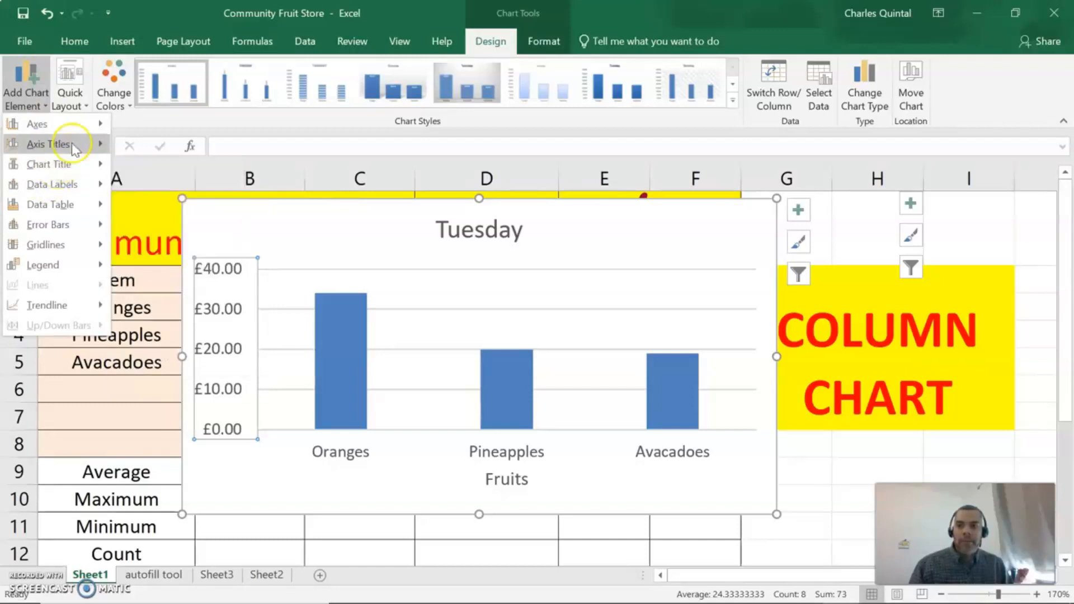
mouse_move(109, 146)
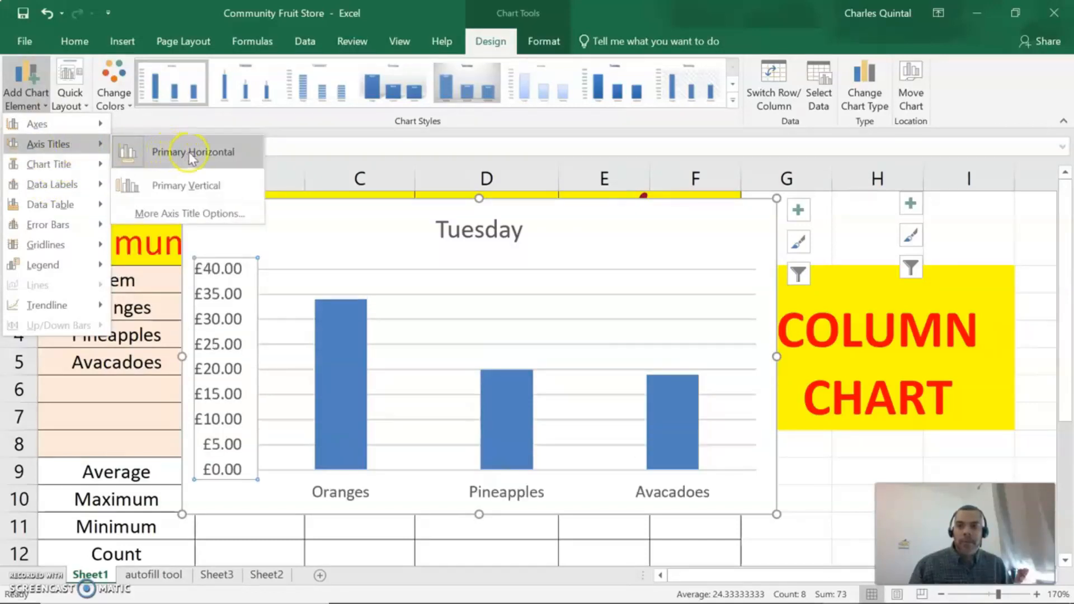
click(195, 185)
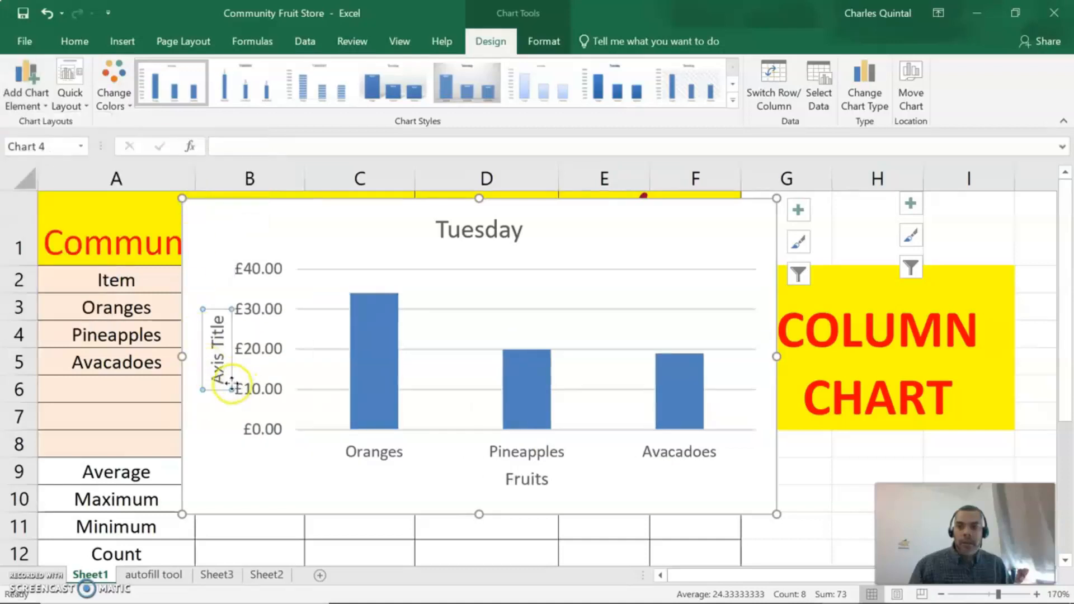
drag(227, 381, 219, 314)
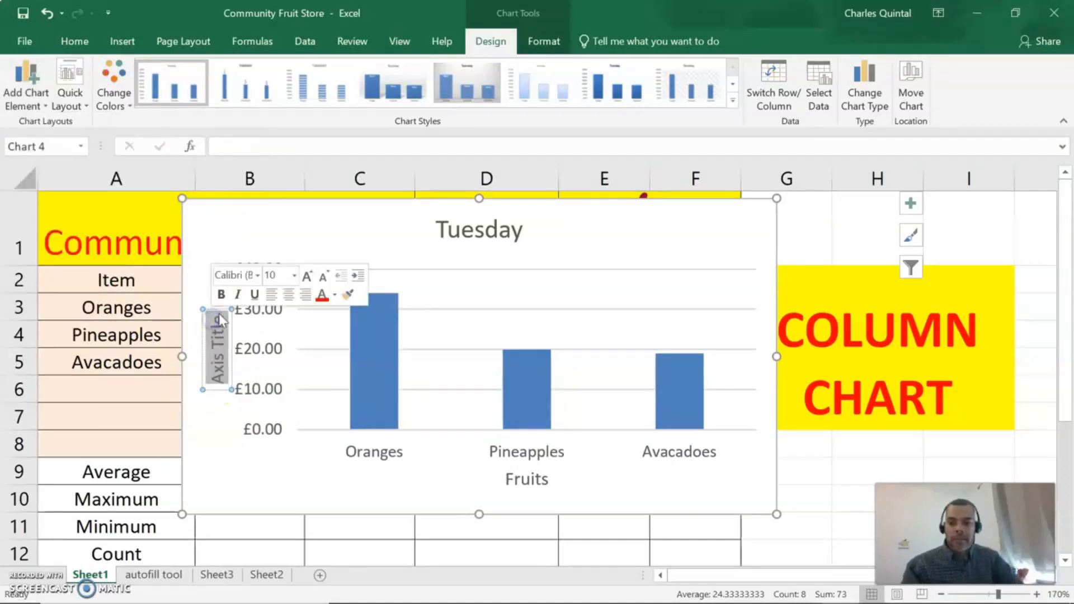
text(Income)
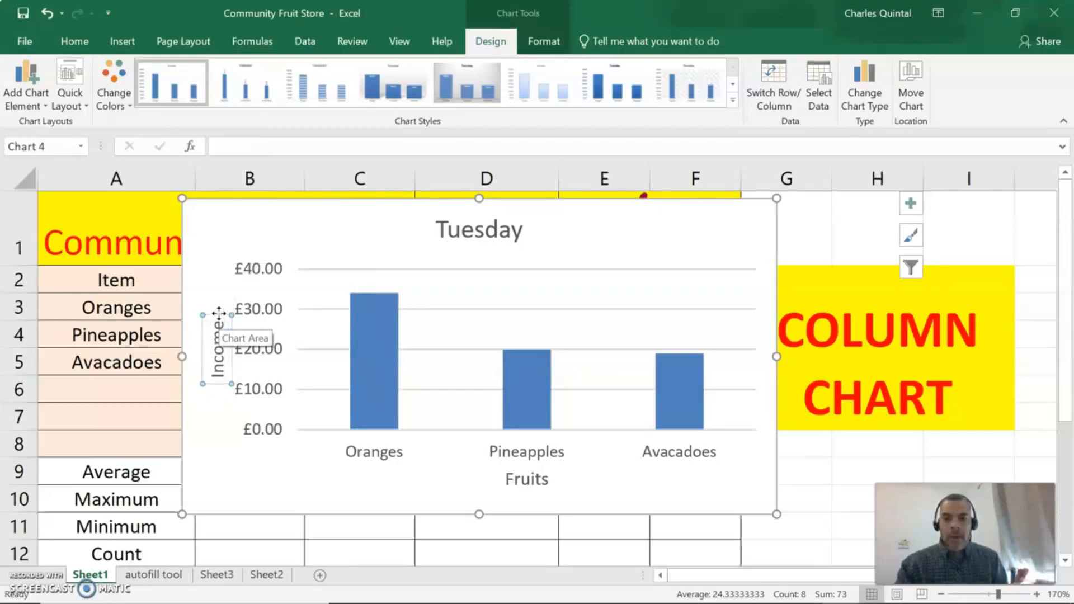
- Change the column chart's title to Fruit Sales for Monday and delete the chart
click(479, 238)
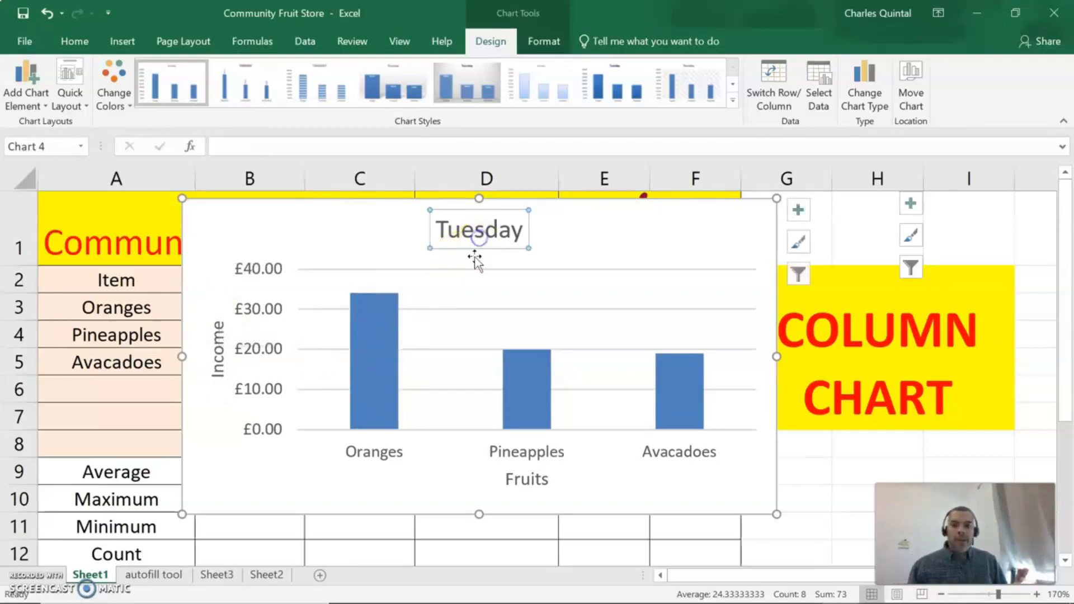
drag(523, 229, 448, 235)
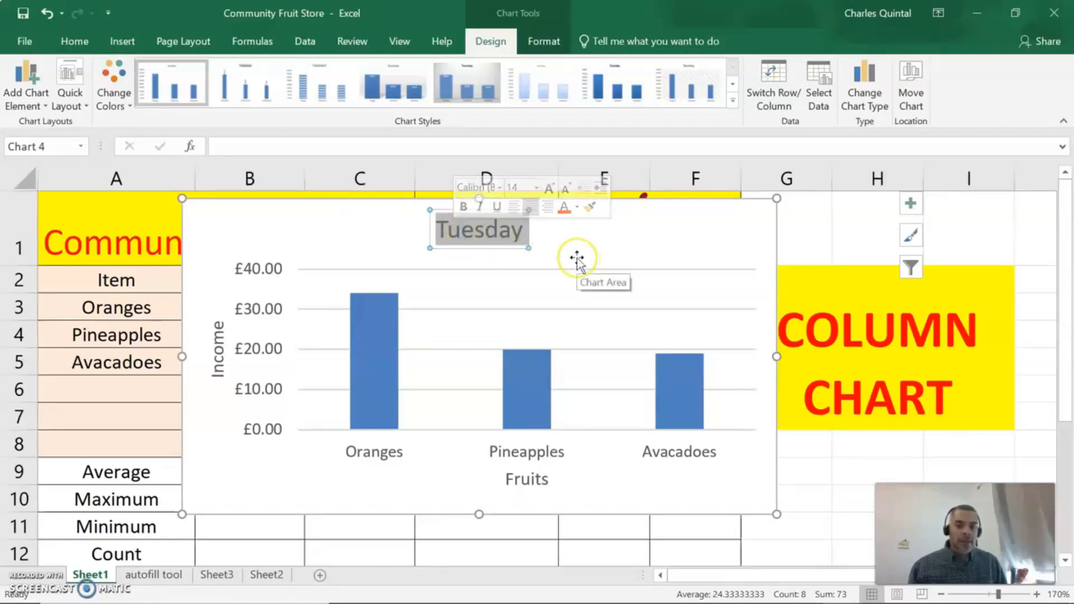
text(Fr)
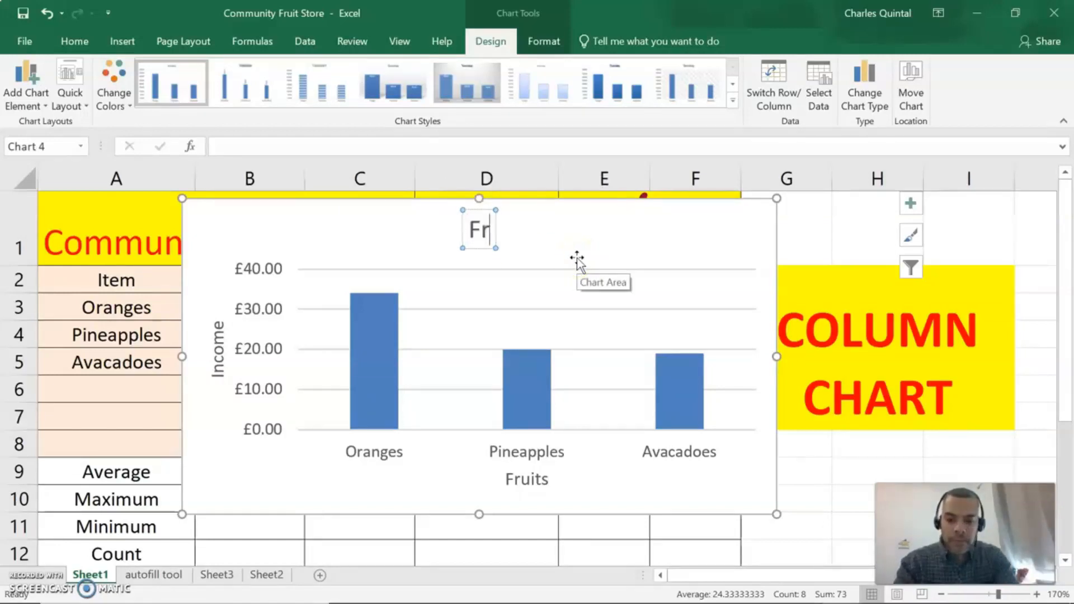
text(uit Sales for Monday)
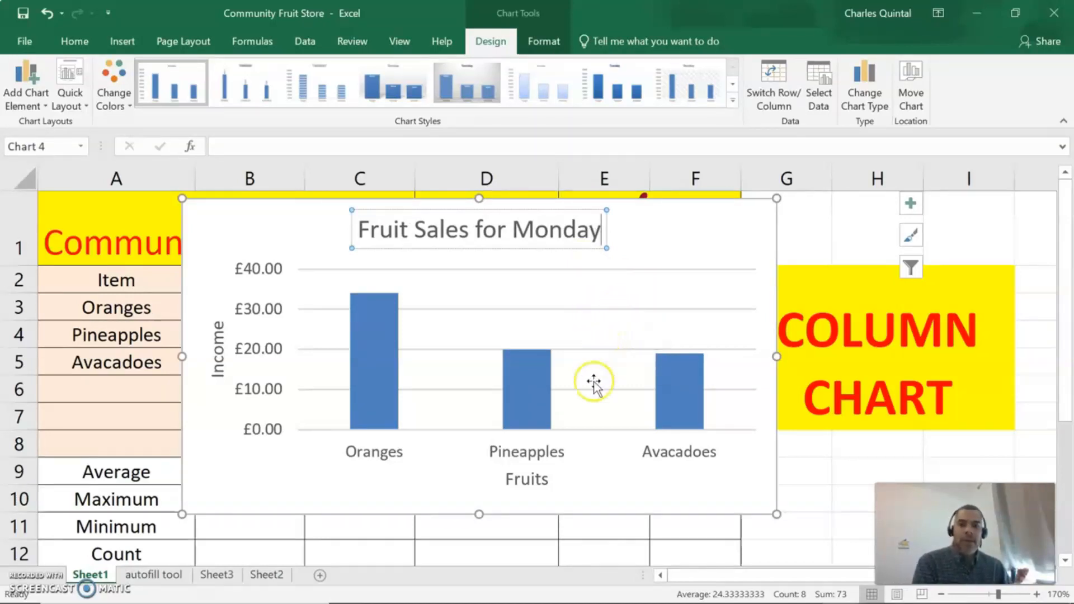
click(700, 223)
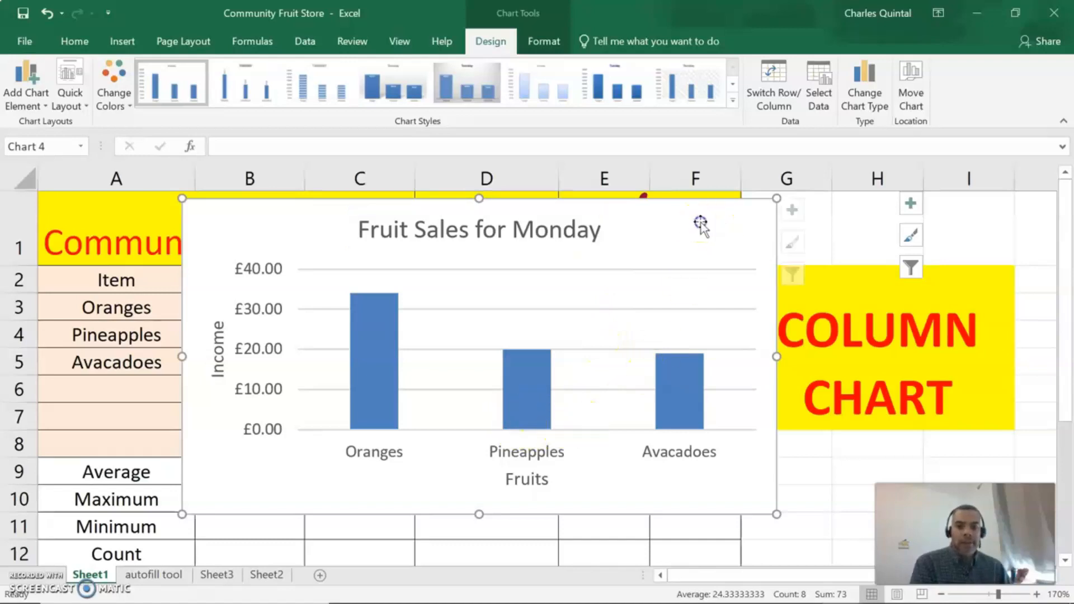
key(Delete)
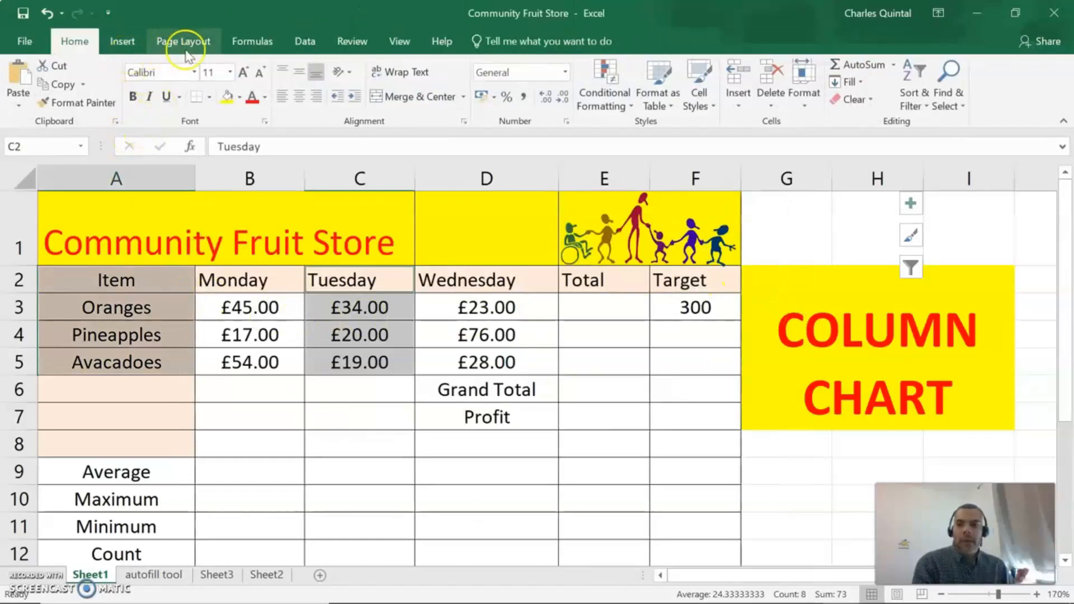
- Insert the recommended Clustered Bar chart from the selected item names and Tuesday sales, and shrink and reposition it
click(128, 42)
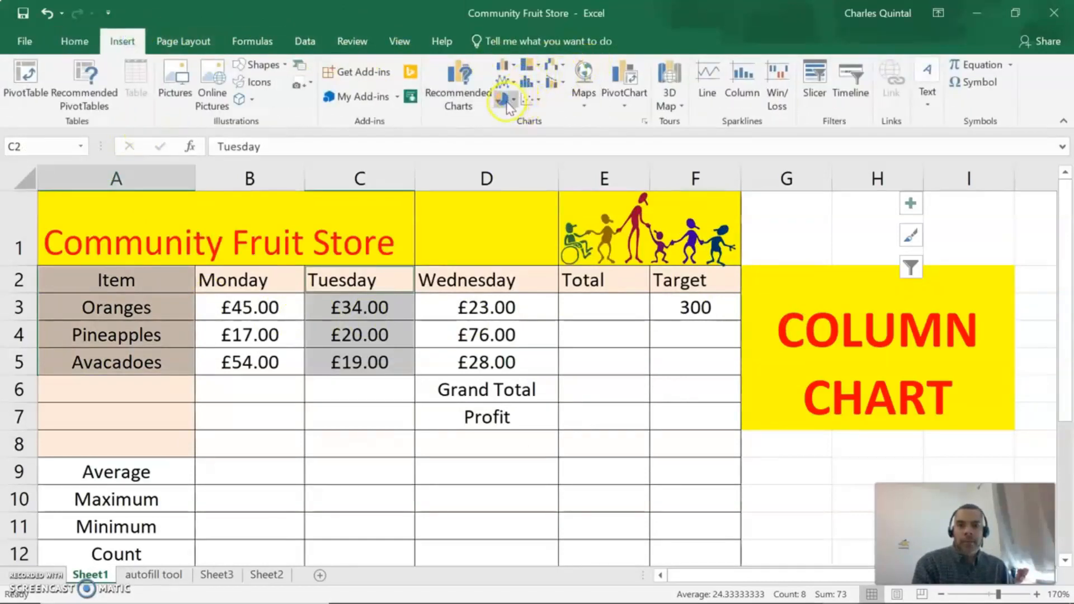
click(471, 85)
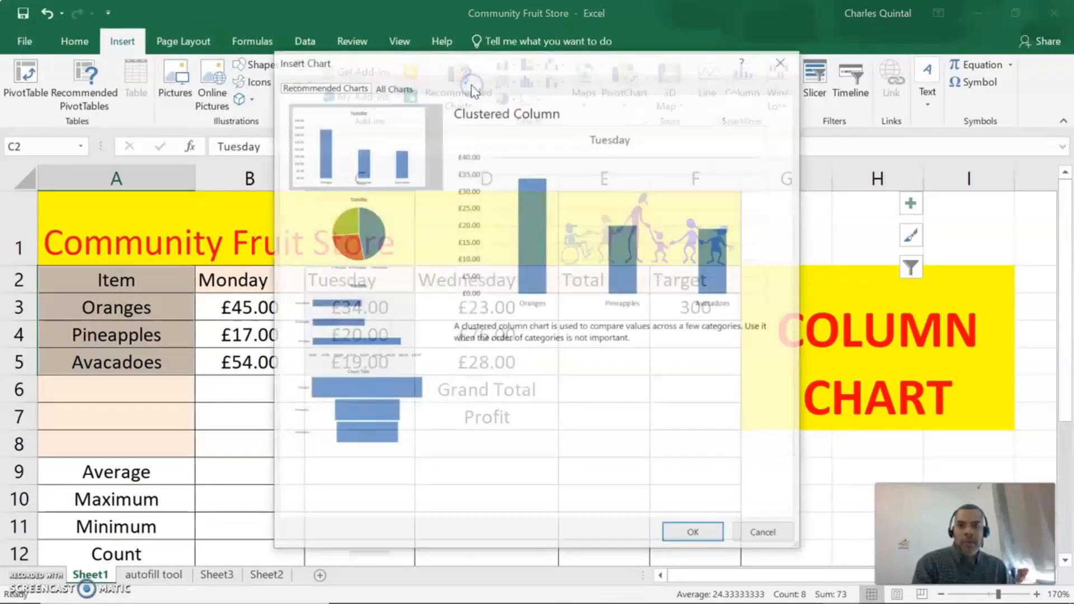
click(368, 311)
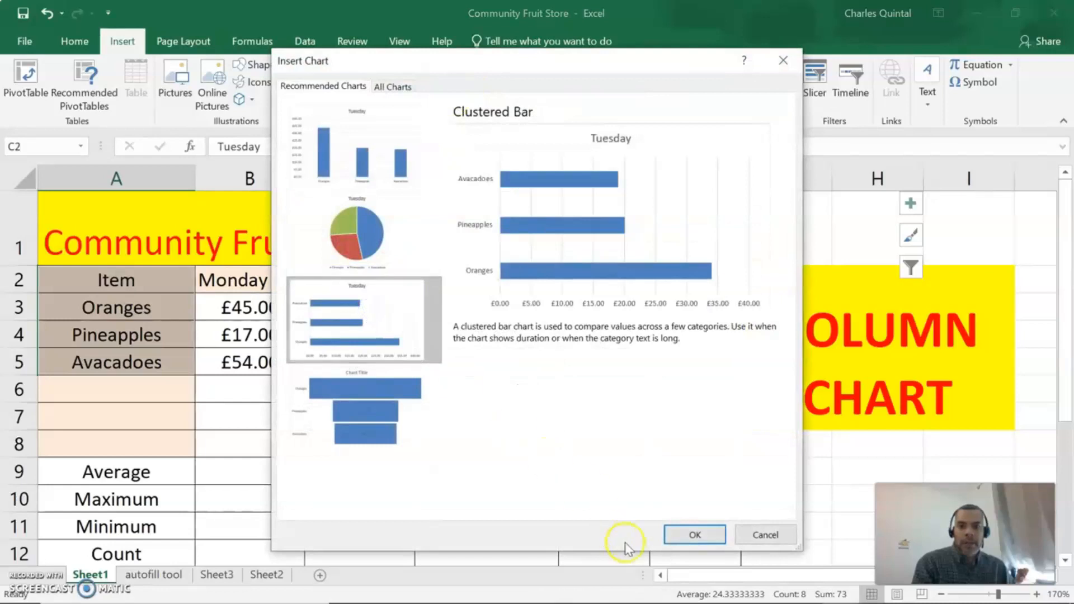
click(693, 533)
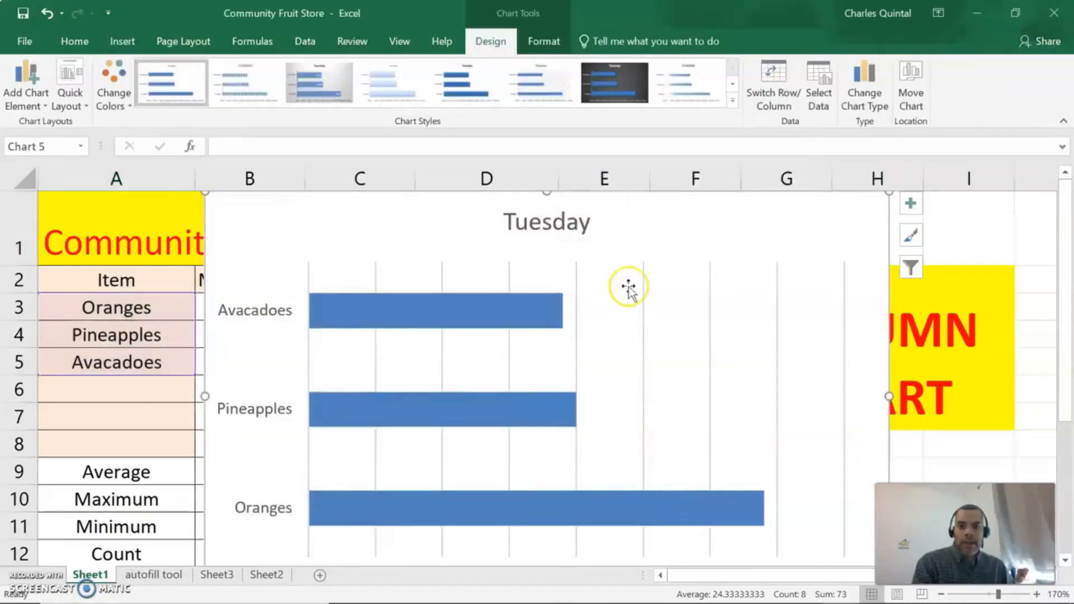
drag(204, 196, 248, 200)
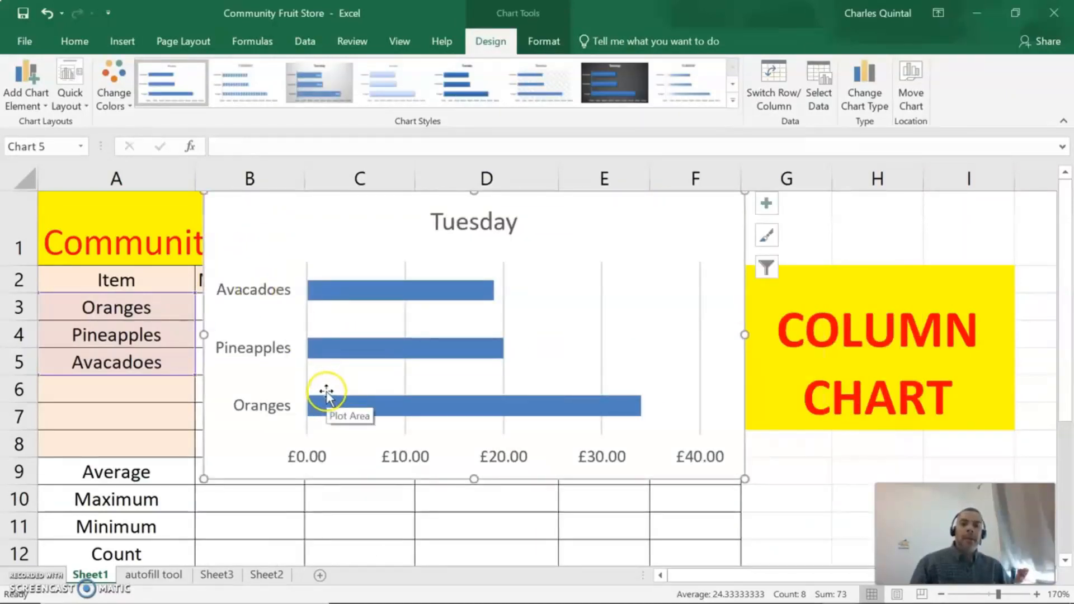
drag(336, 214, 310, 229)
- Replace the word COLUMN with Bar in the large yellow heading beside the table
click(921, 332)
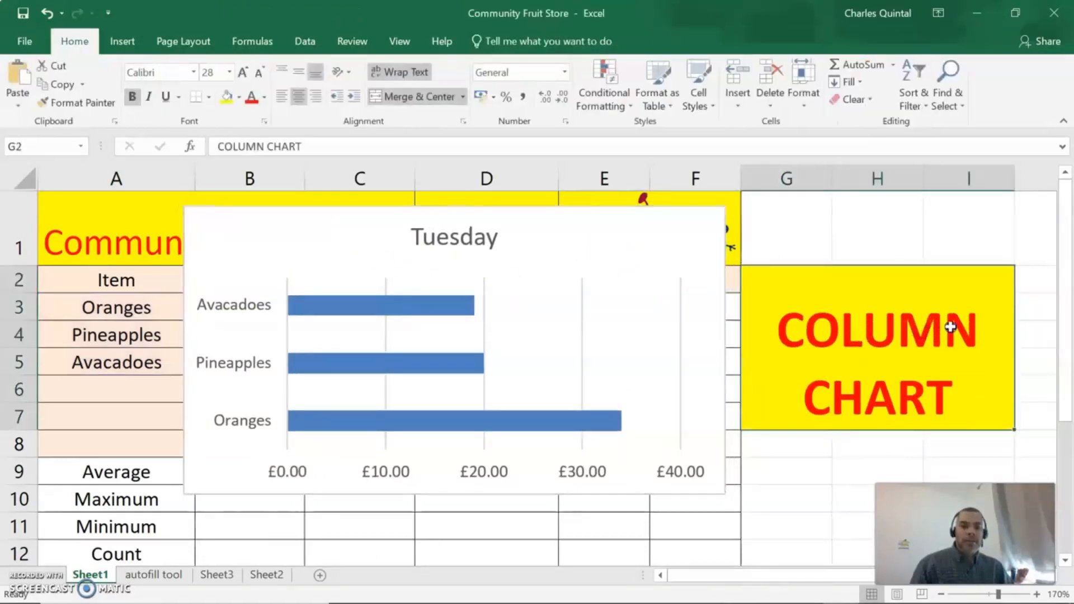
double_click(956, 329)
drag(970, 331, 792, 331)
click(793, 336)
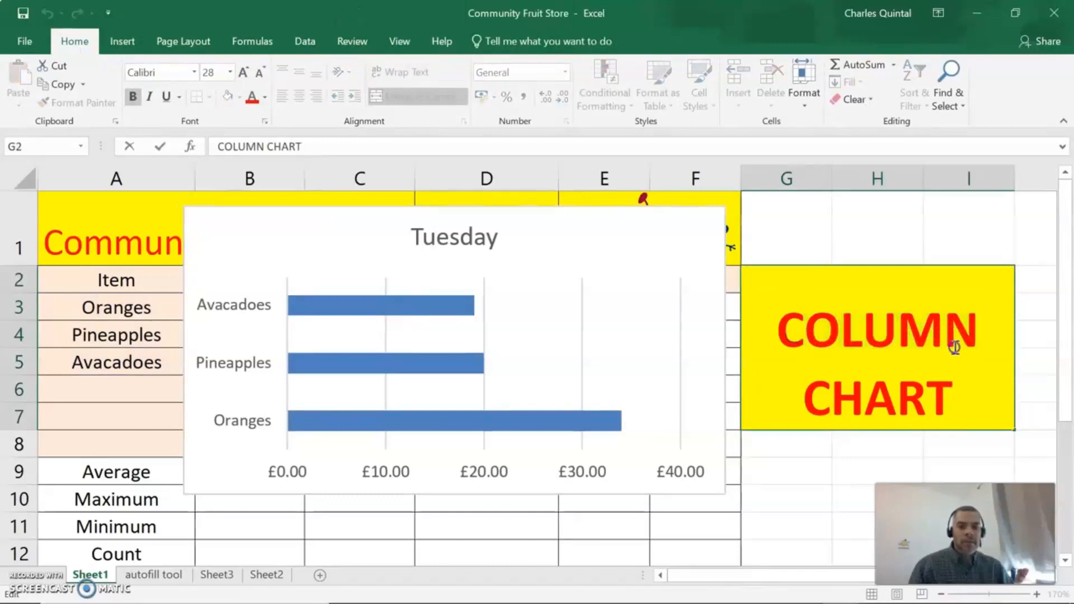
drag(980, 338, 775, 341)
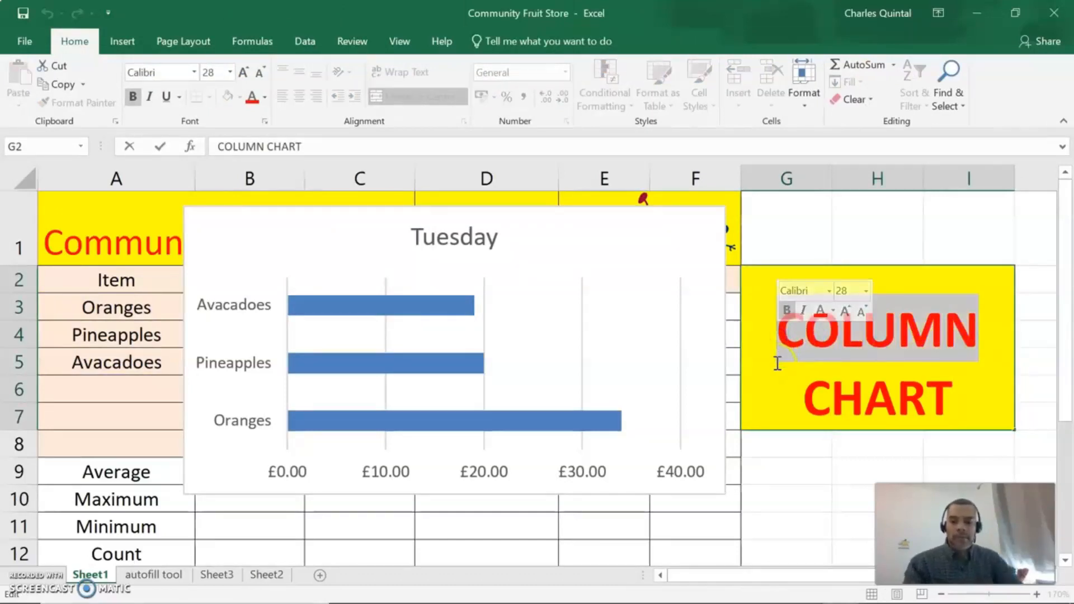
text(Bar)
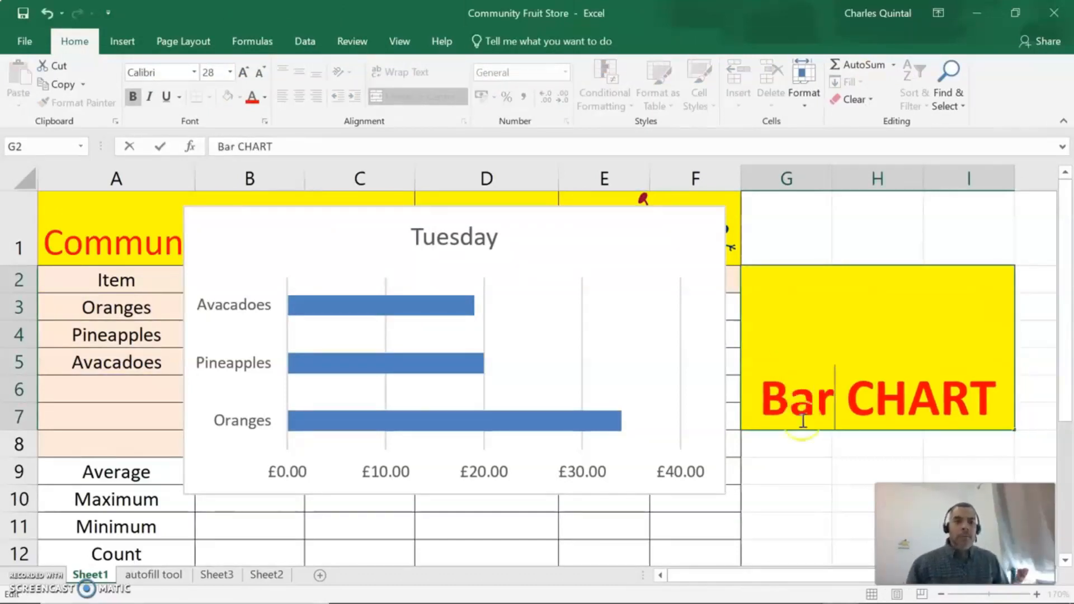
click(821, 472)
- Delete the Tuesday bar chart and change the yellow heading's text to Line CHART
click(698, 227)
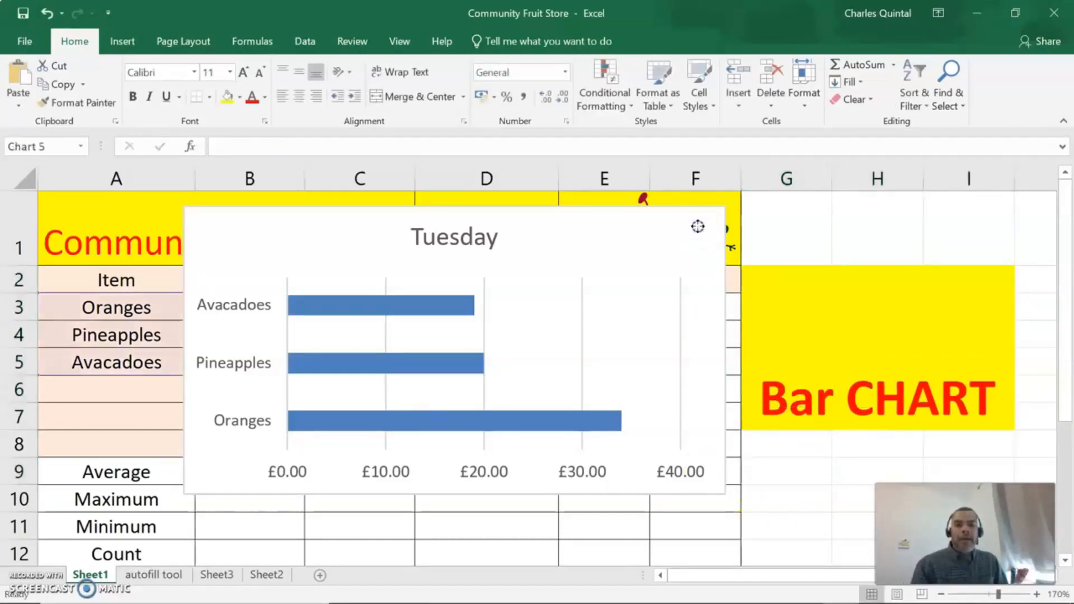
key(Delete)
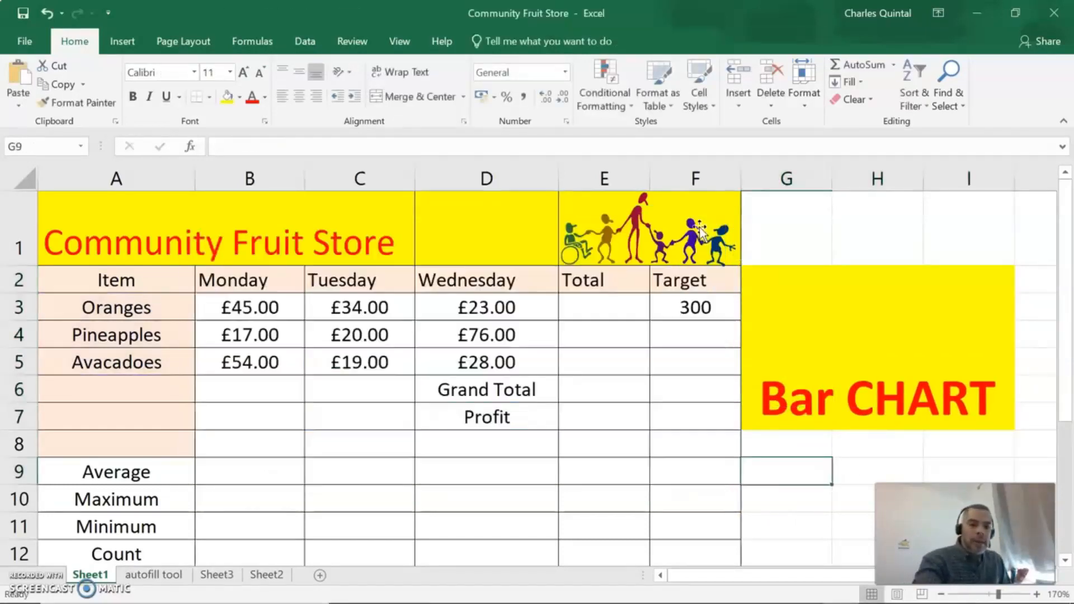
click(791, 373)
double_click(834, 399)
drag(833, 398, 763, 399)
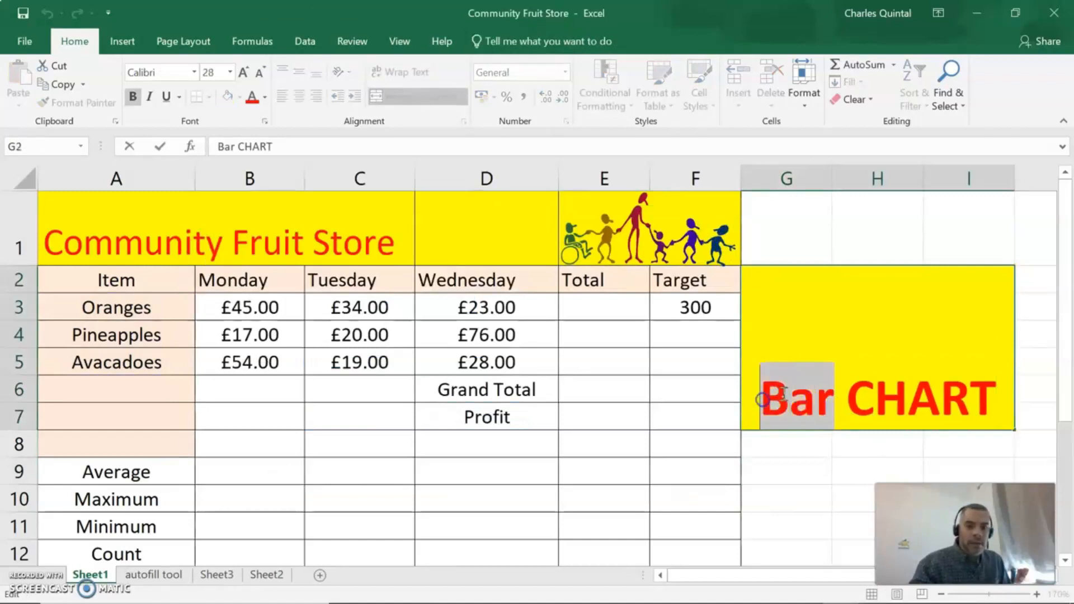
text(Line)
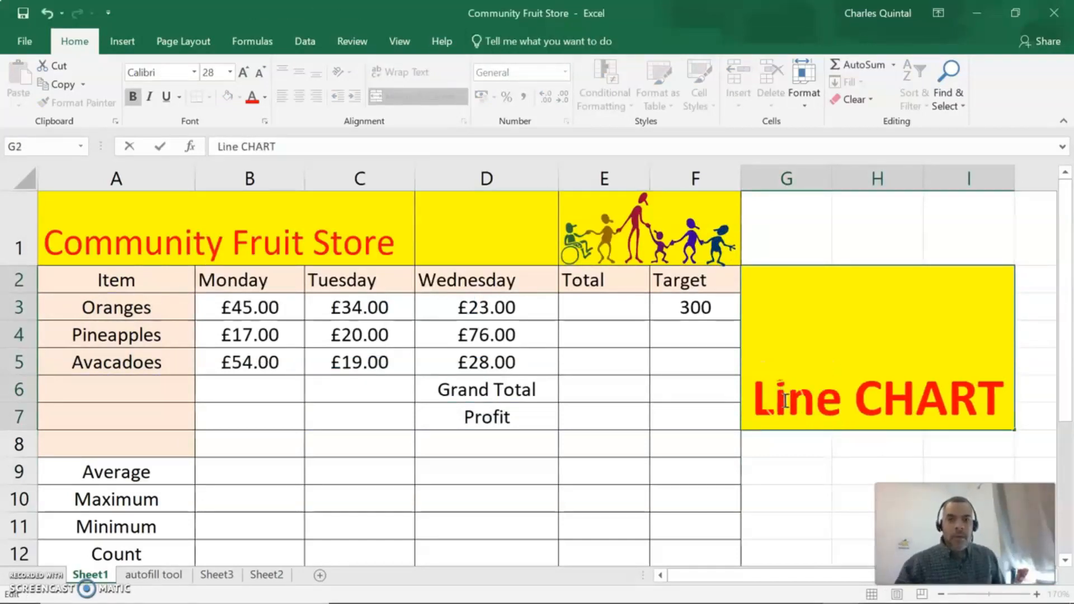
click(480, 481)
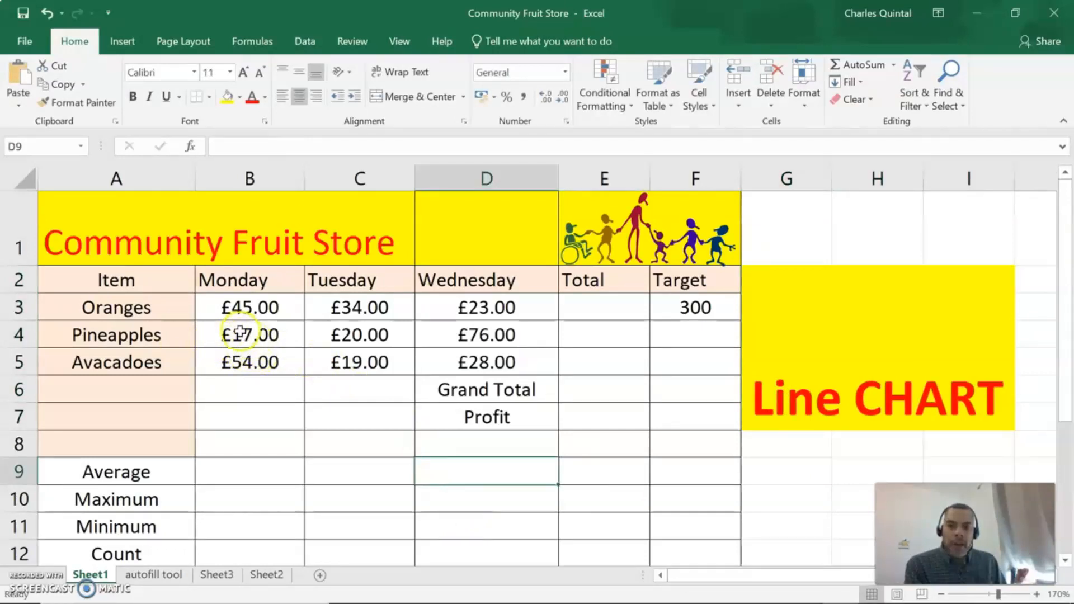
- Insert the recommended Line chart from A2:D4, covering Oranges and Pineapples sales from Monday to Wednesday
drag(161, 286, 481, 334)
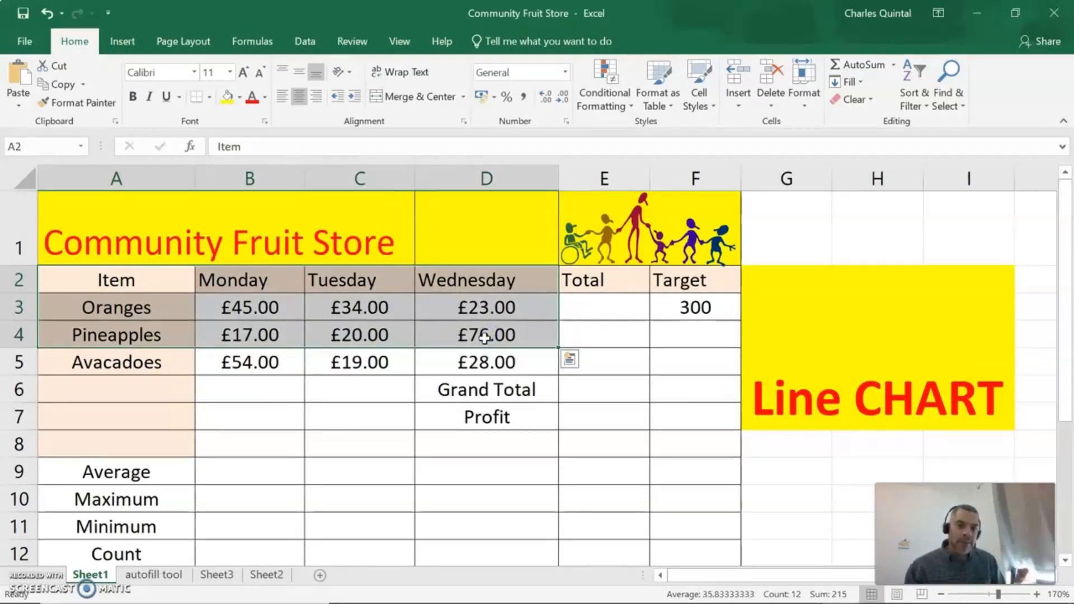
click(122, 41)
click(442, 91)
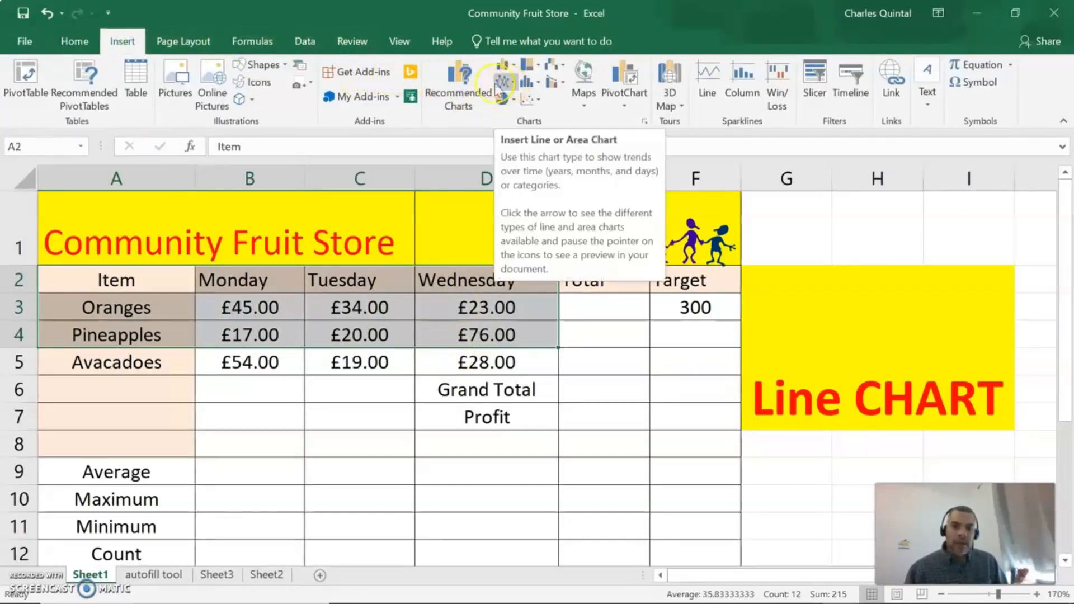
click(460, 91)
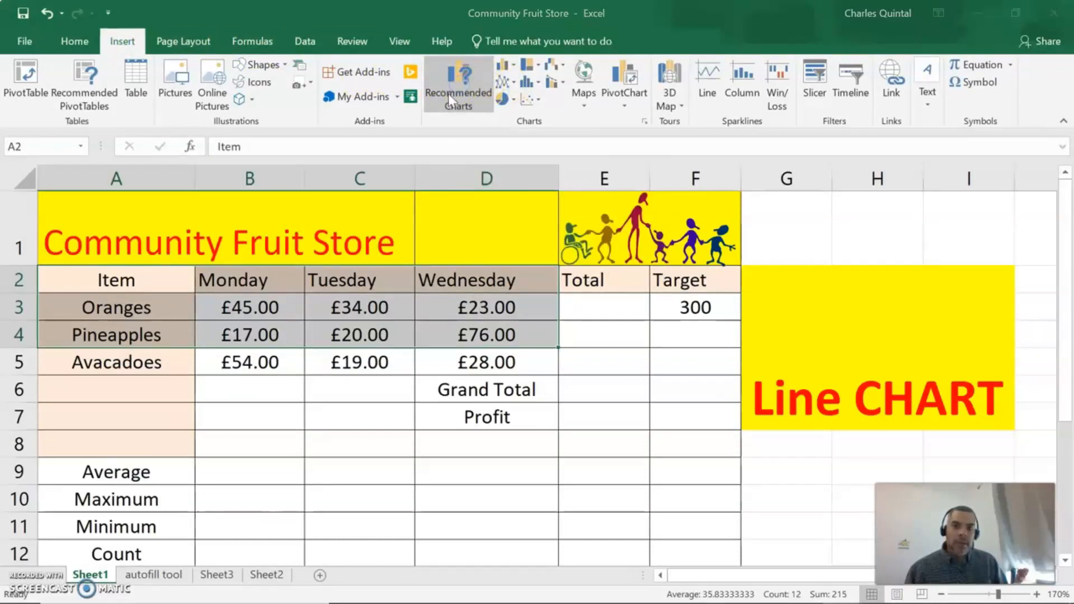
click(371, 234)
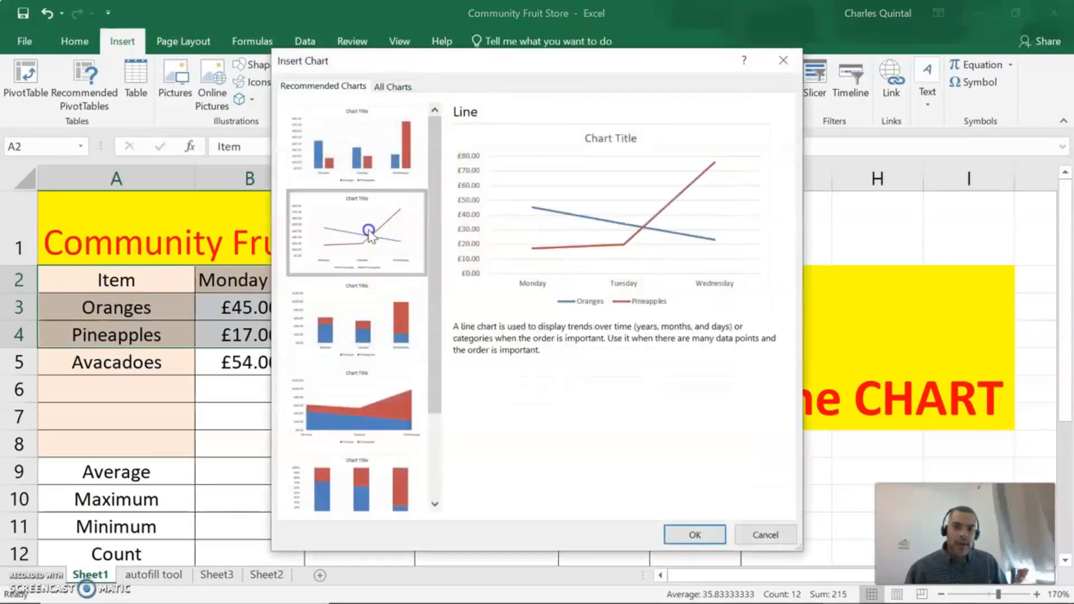
click(695, 535)
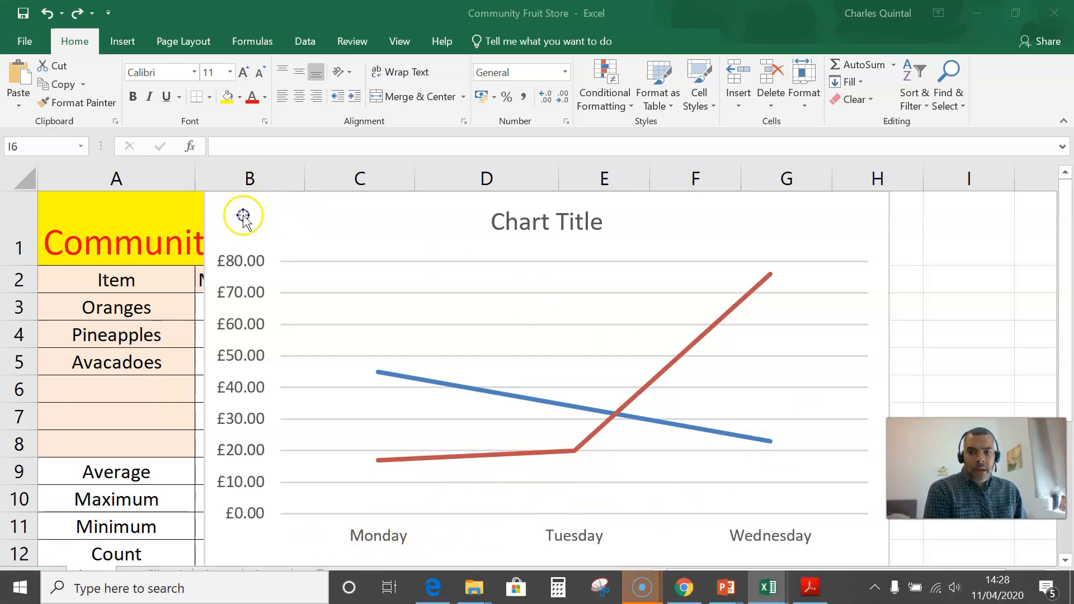
- Shrink the line chart and reposition it so that its legend and the item names fit in view
click(227, 220)
drag(226, 220, 304, 293)
drag(377, 327, 366, 252)
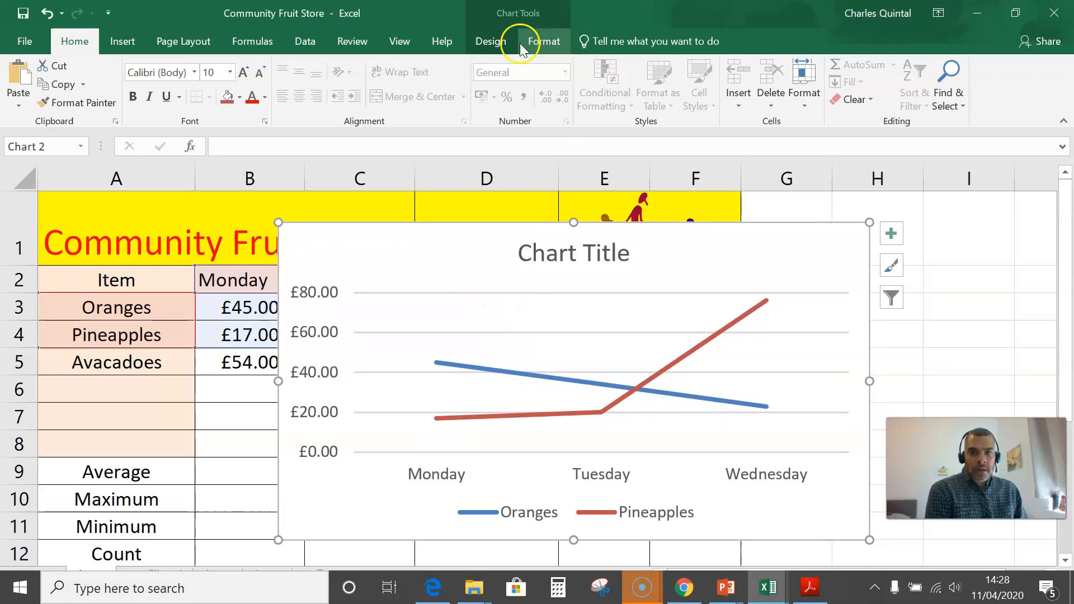
- Add data labels above the points of both lines in the line chart
click(502, 42)
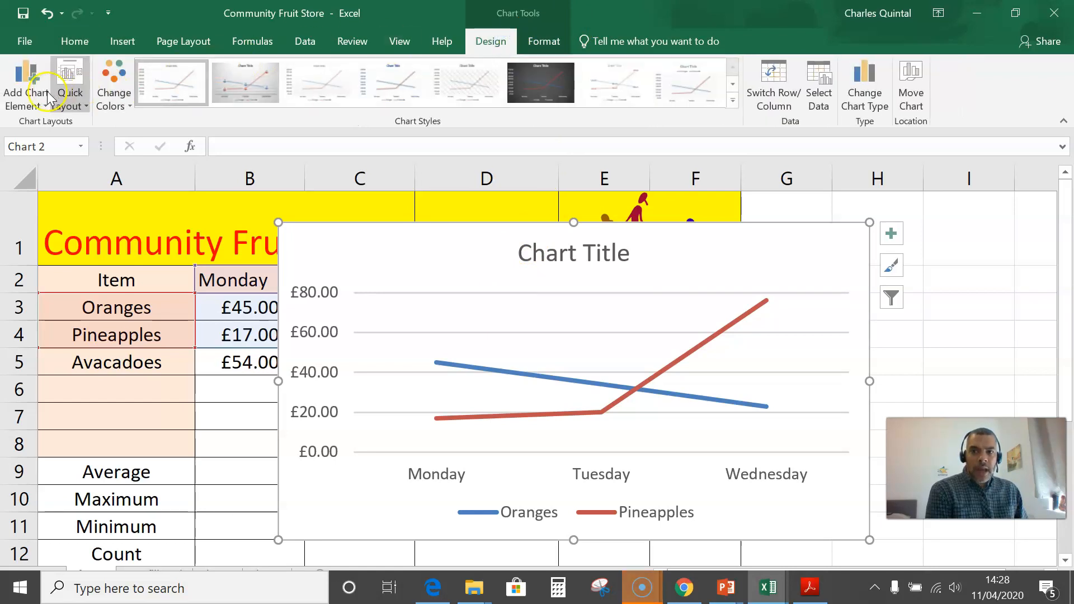
click(29, 106)
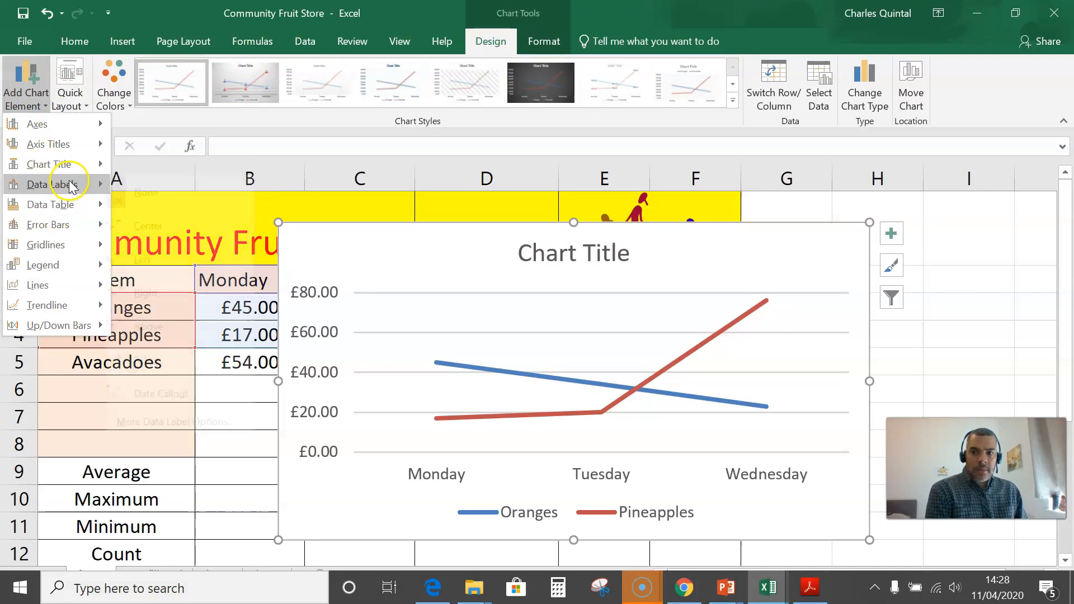
mouse_move(67, 184)
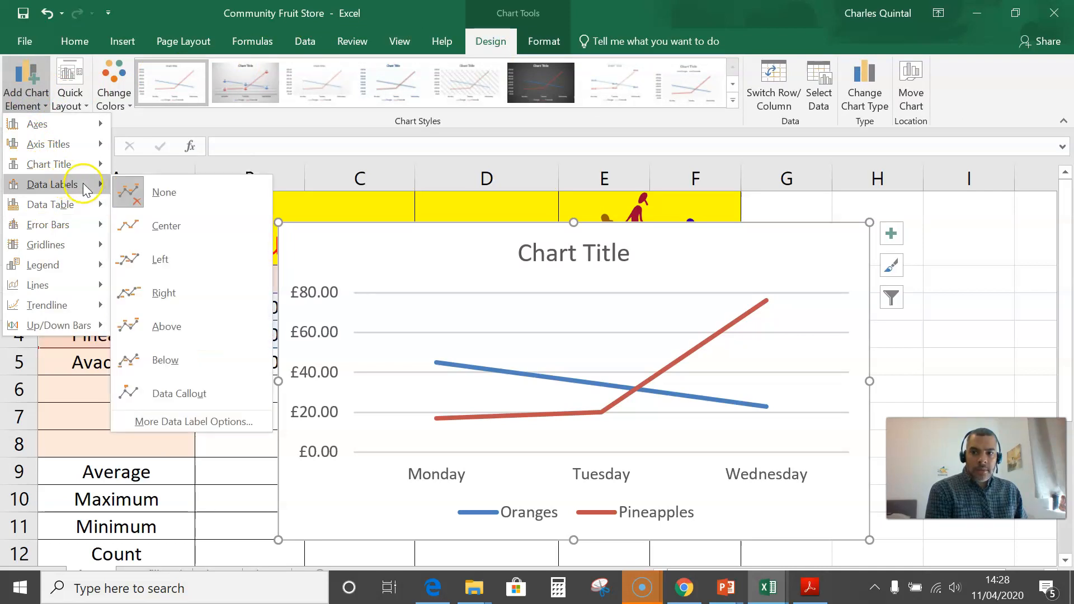
click(171, 329)
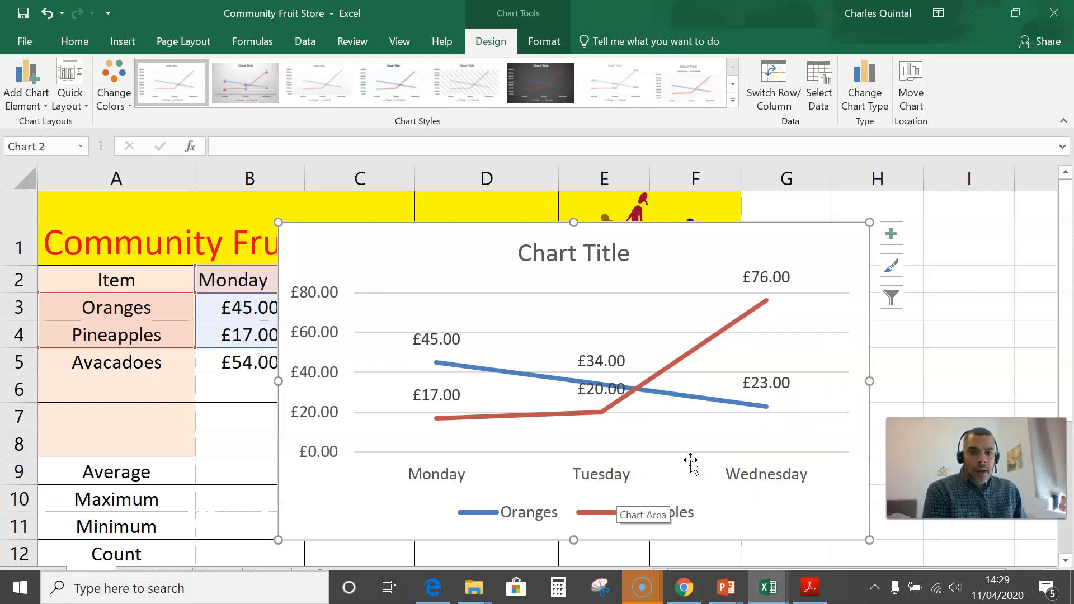
- Add axis titles to the line chart
click(890, 239)
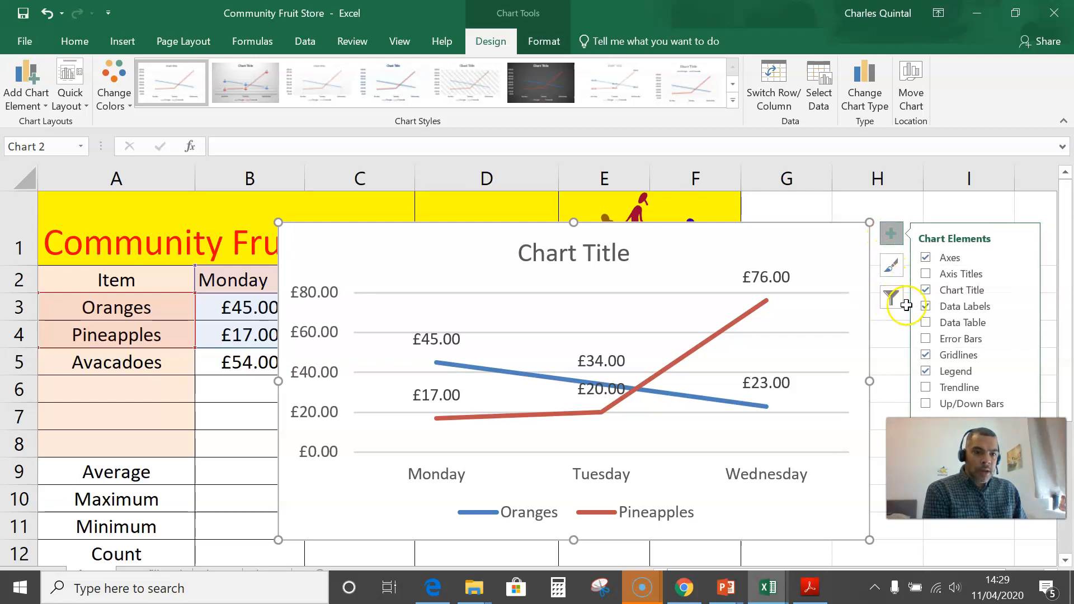
click(926, 275)
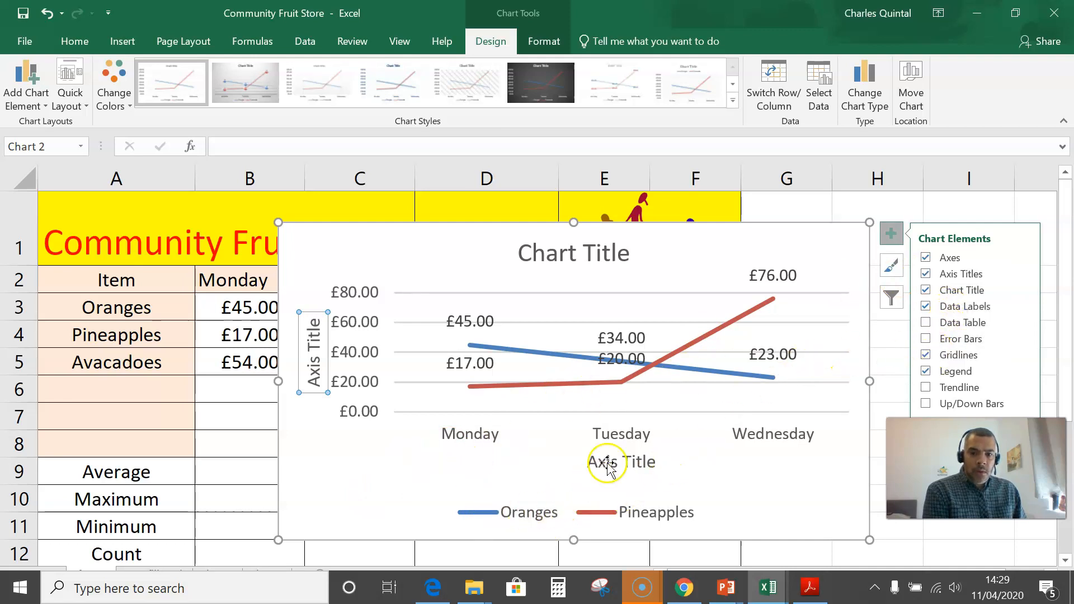
double_click(312, 372)
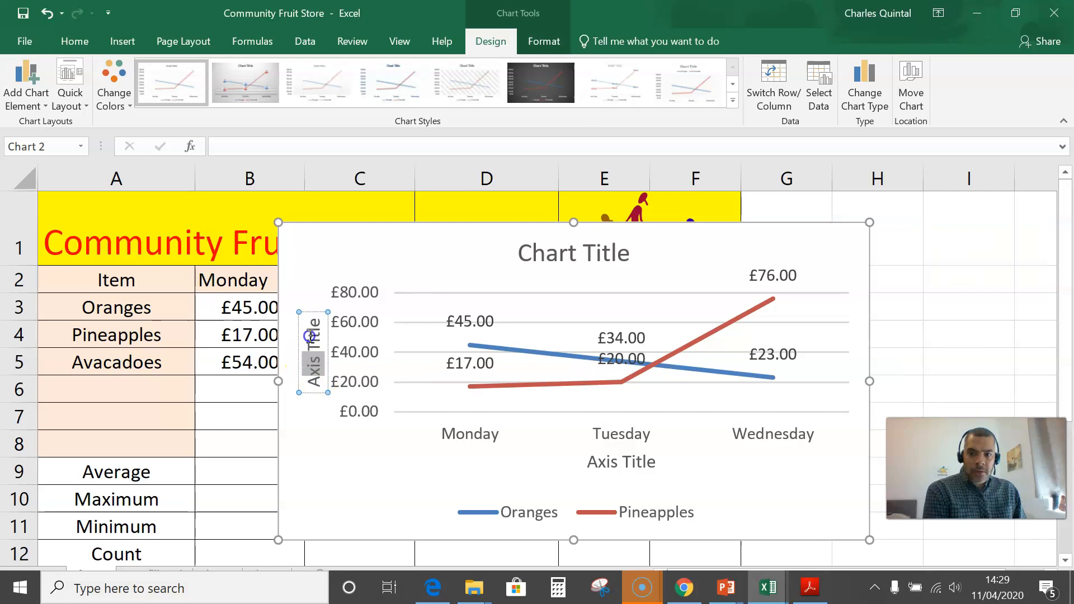
click(620, 463)
drag(655, 463, 582, 463)
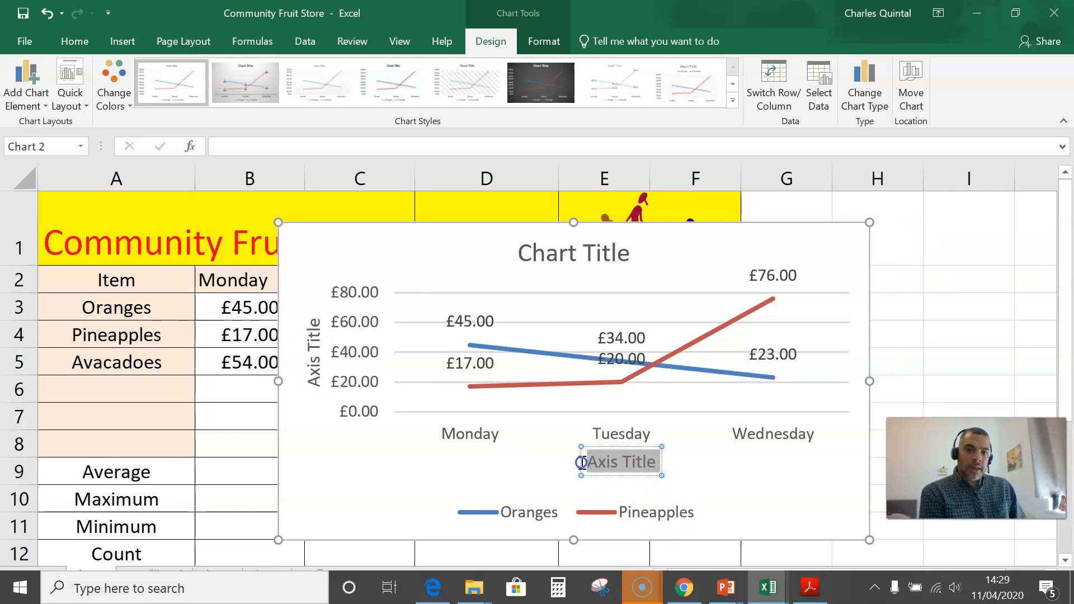
click(624, 258)
drag(631, 255, 523, 255)
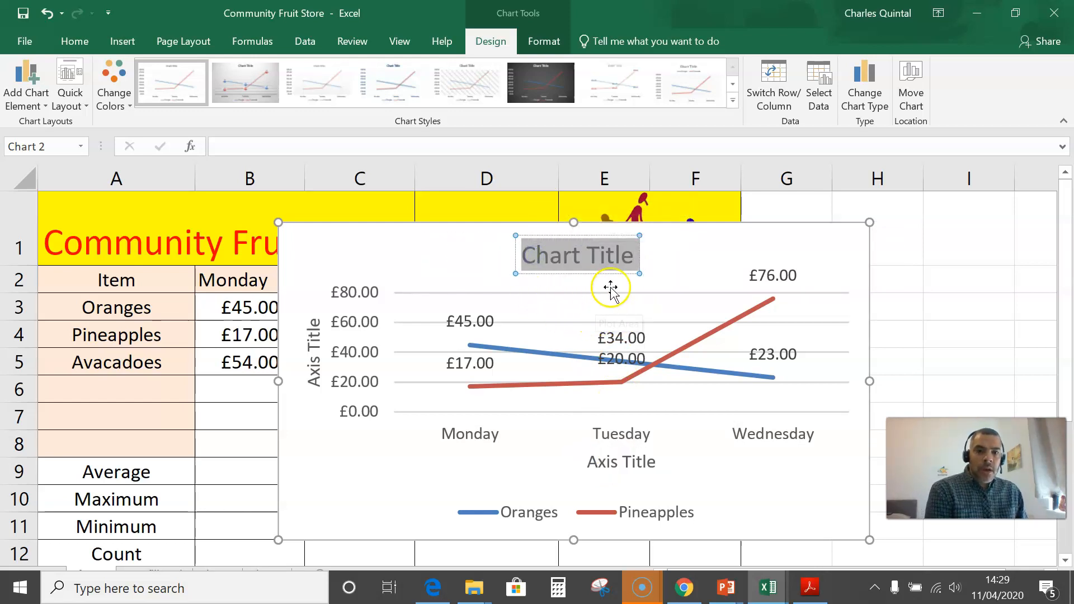
click(708, 251)
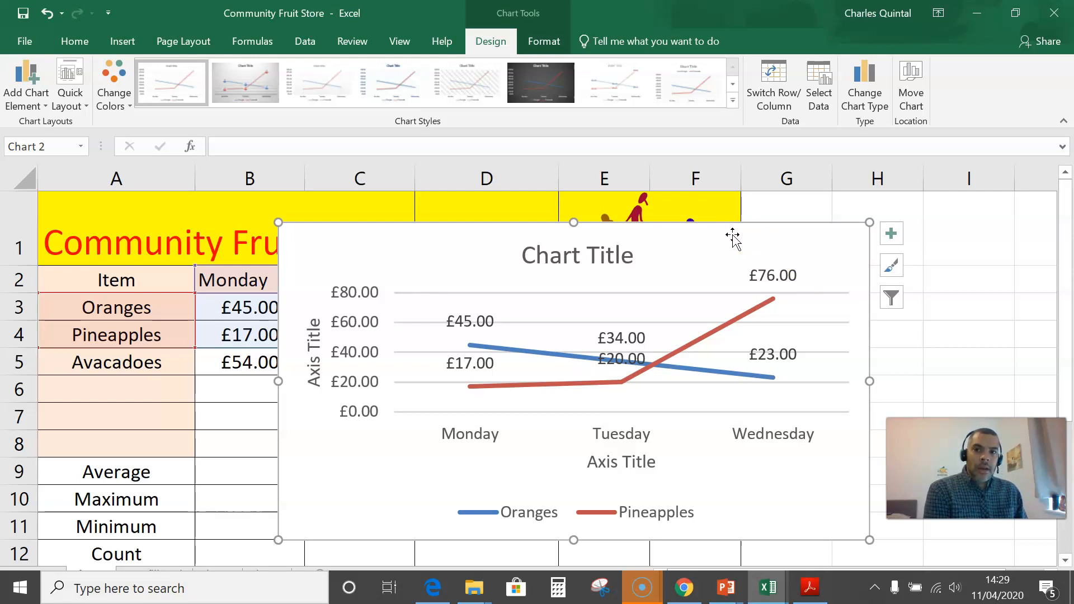
click(549, 79)
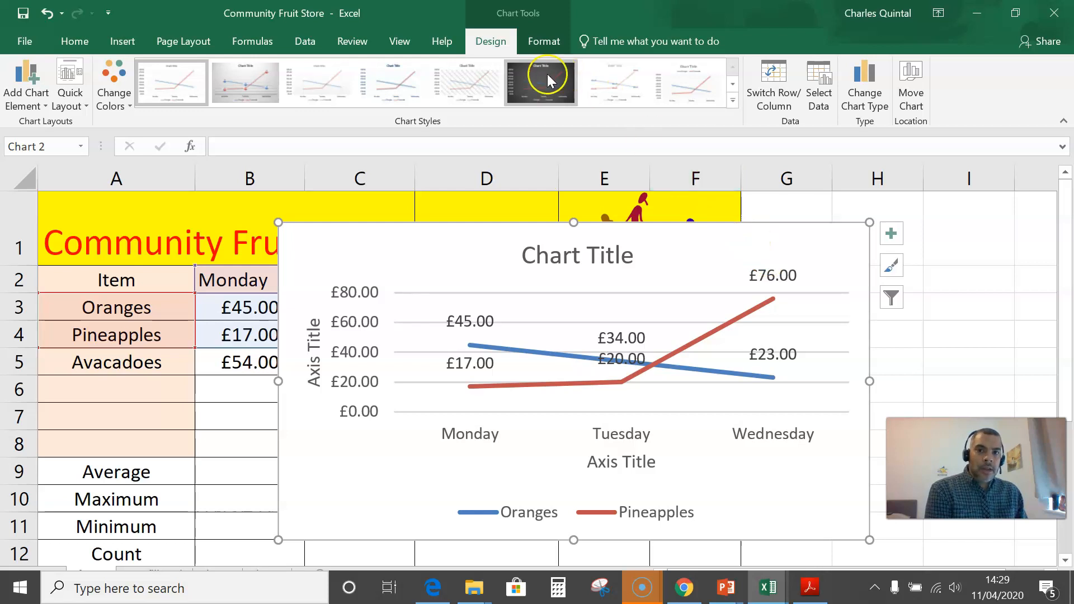
click(35, 107)
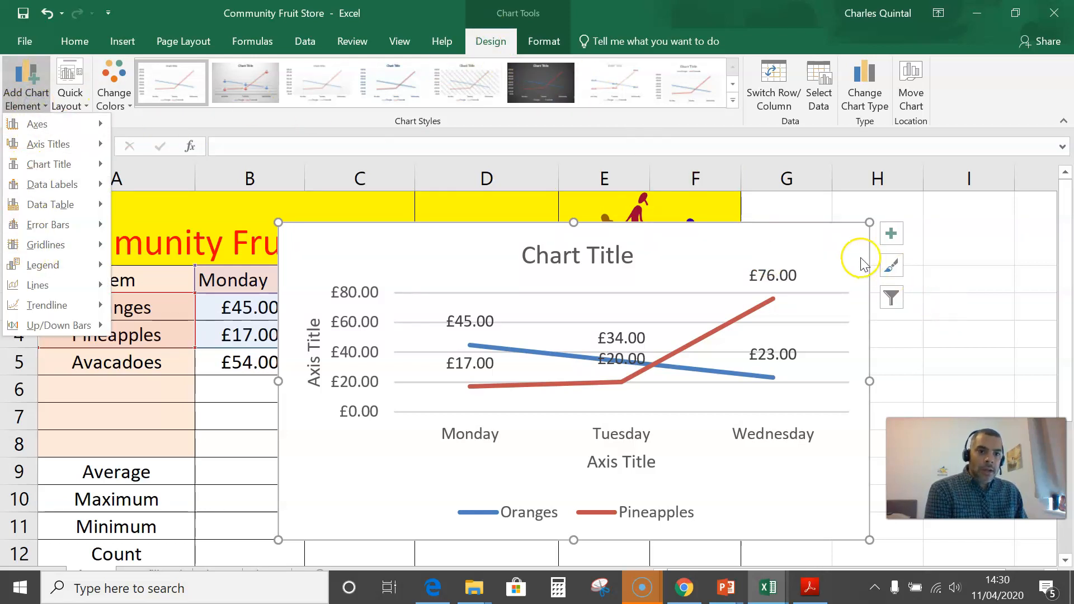
click(836, 245)
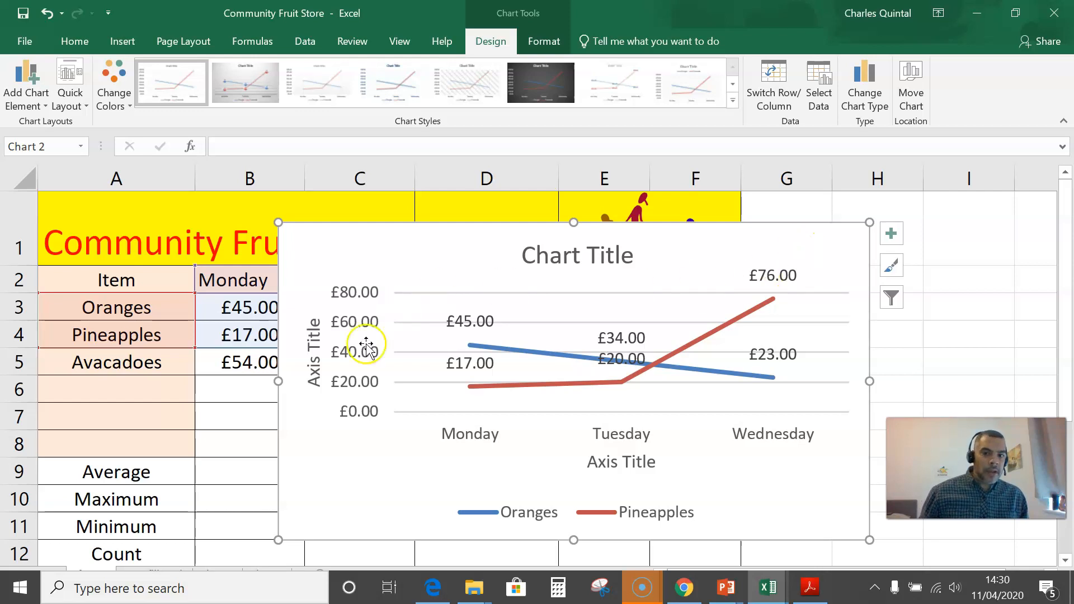
- Move the line chart off the Monday to Wednesday sales figures, to the area beside the table
drag(422, 242, 670, 226)
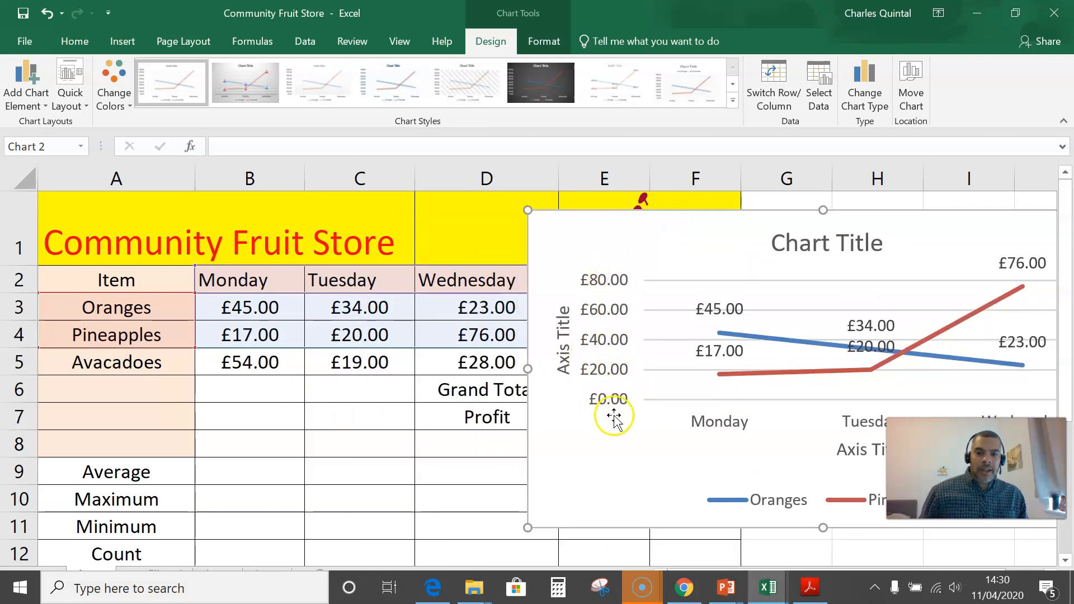
drag(602, 229, 633, 214)
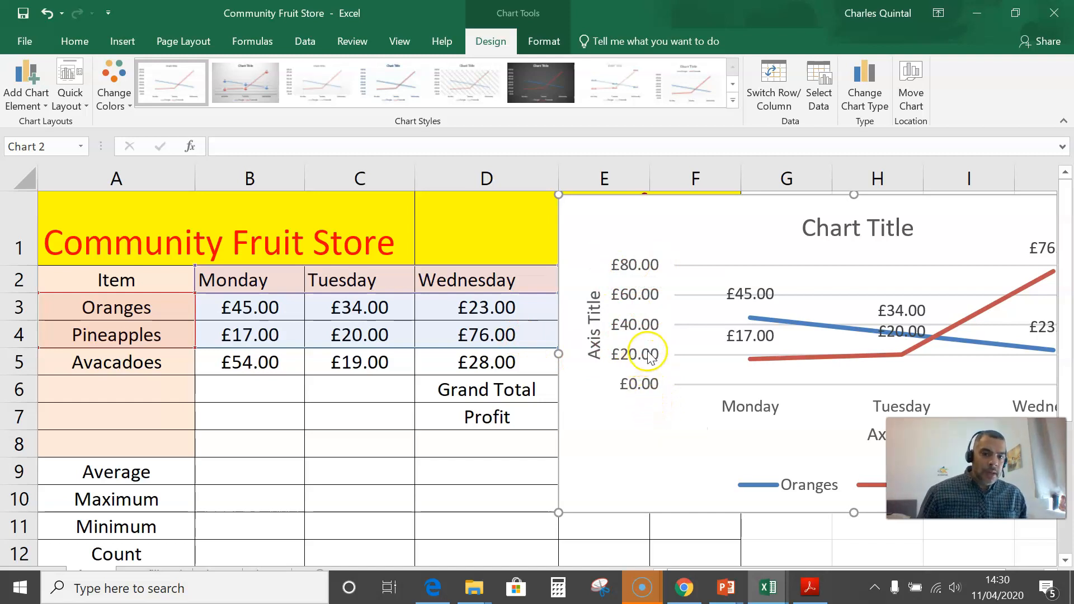
drag(750, 216, 672, 219)
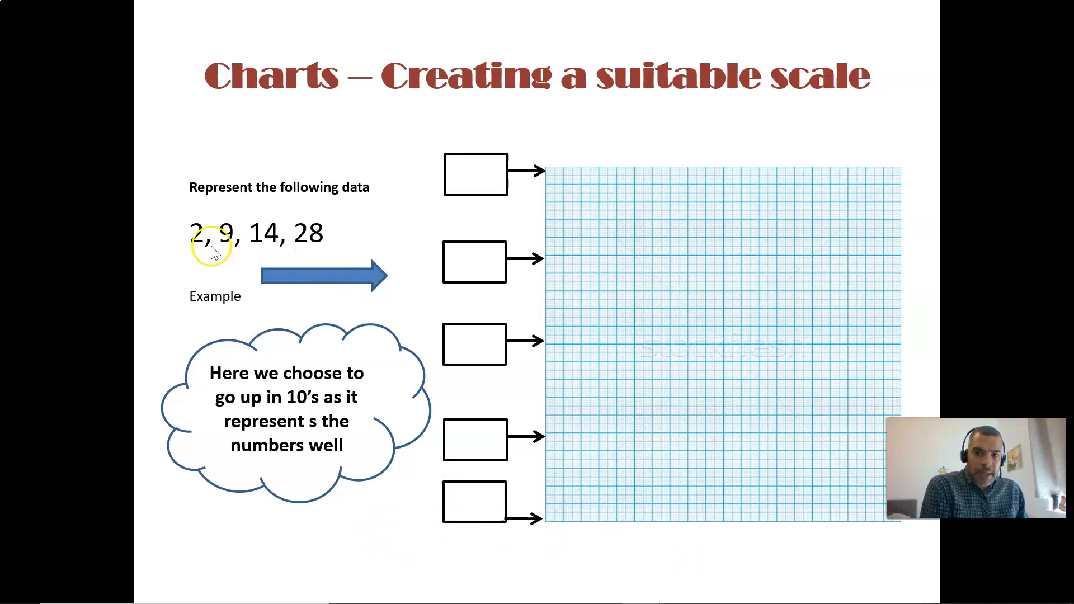
click(376, 556)
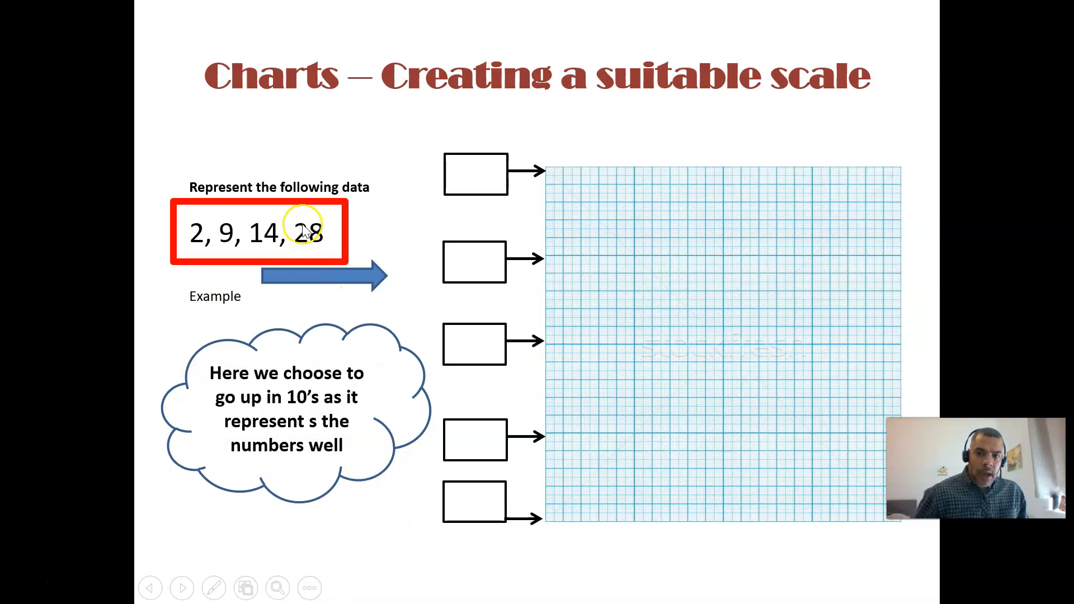
click(348, 519)
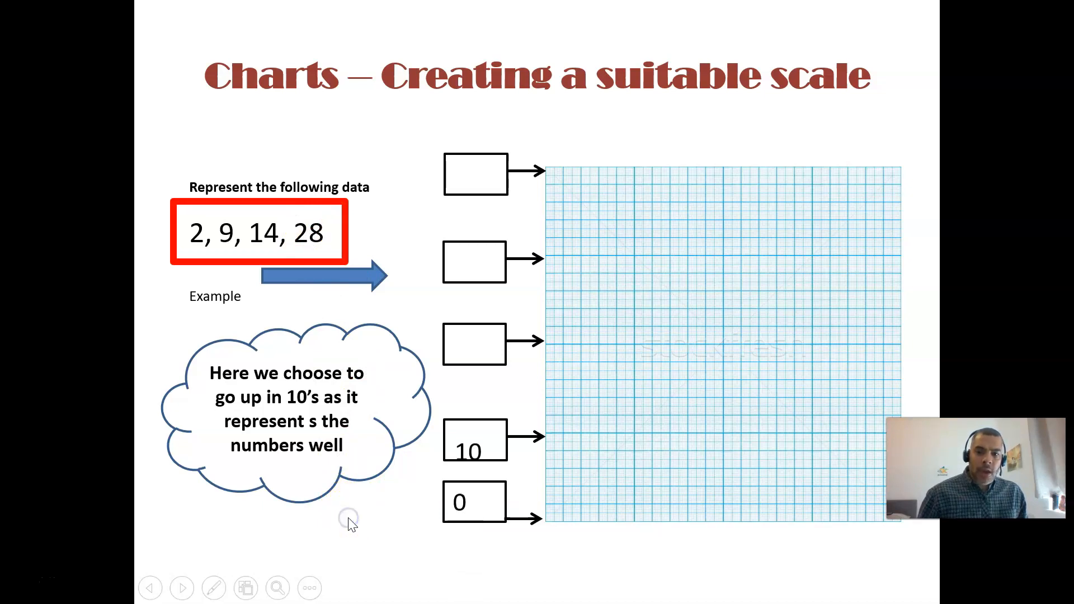